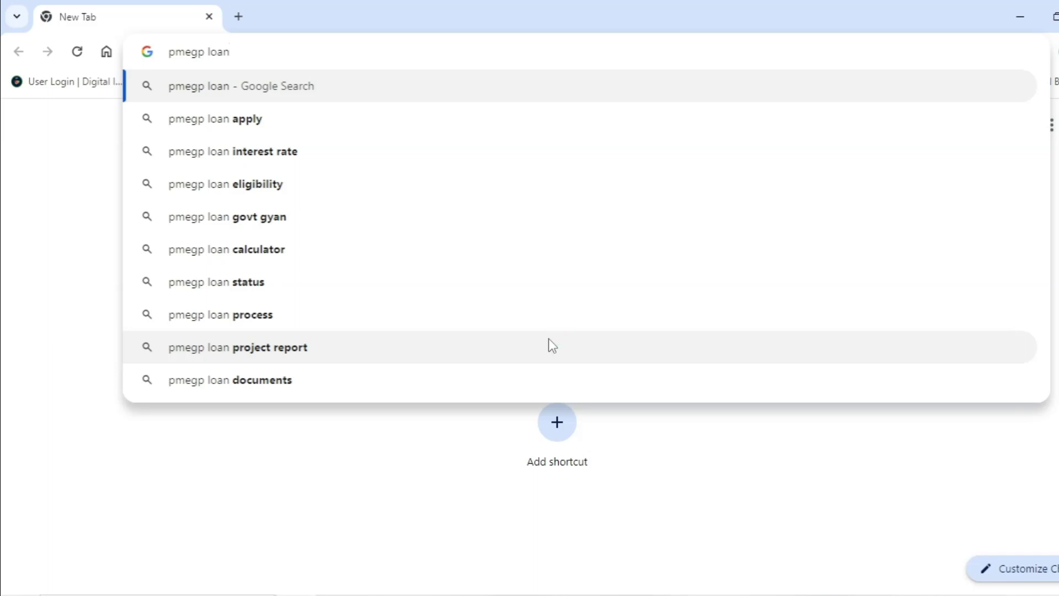
# Step: Search 'pmegp loan', go to the PMEGP e-portal and apply for a new unit
pyautogui.press('Return')
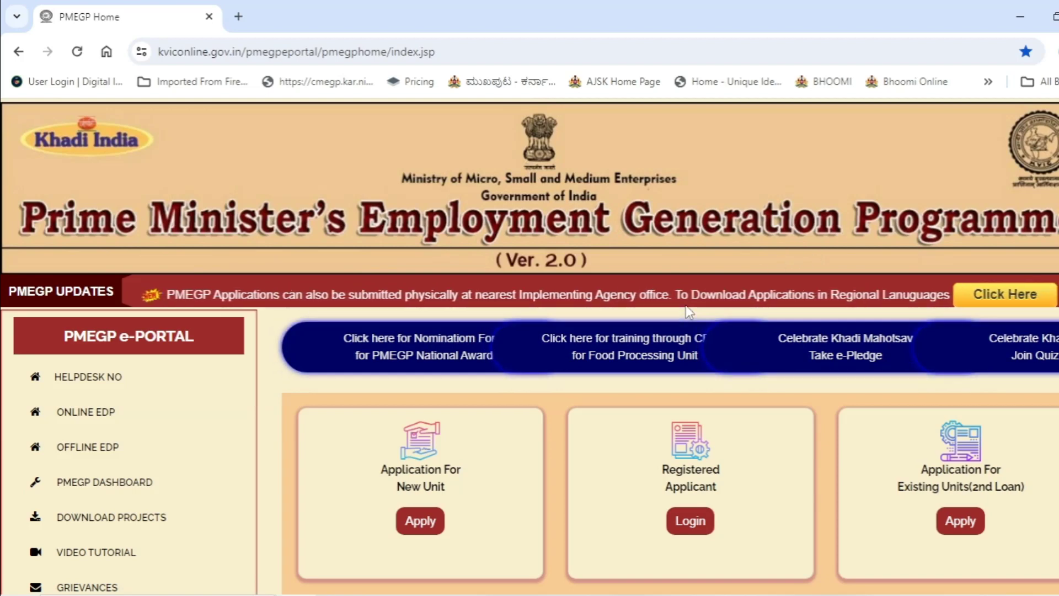
pyautogui.scroll(-1, 653, 336)
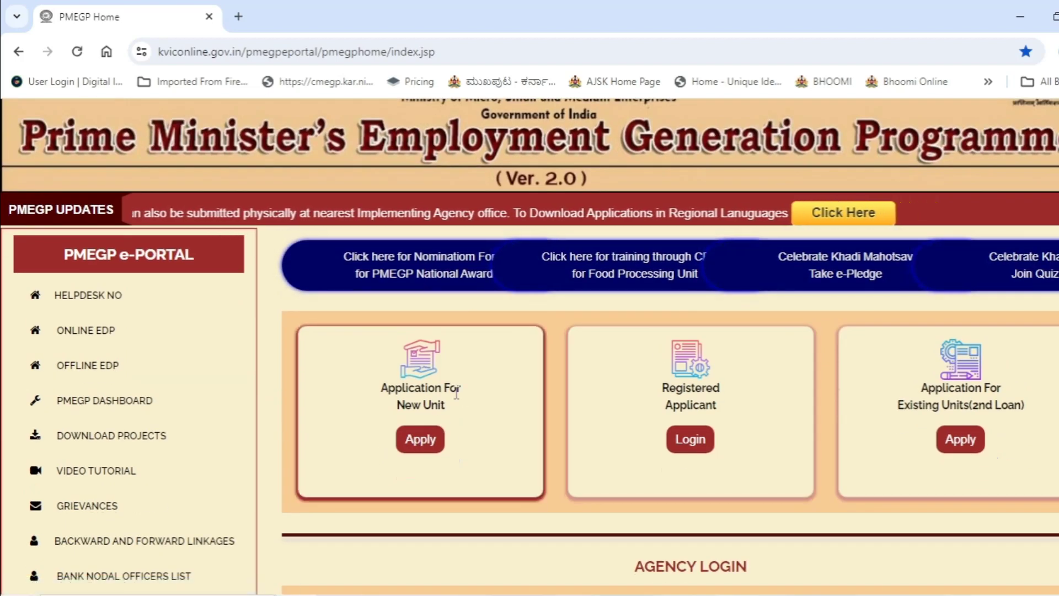
pyautogui.click(428, 454)
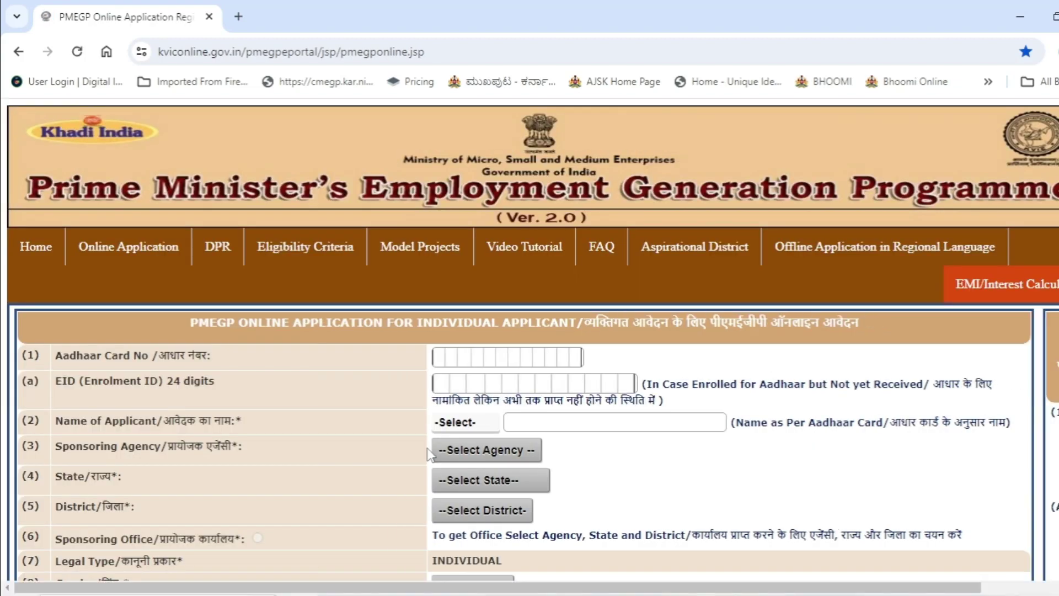
# Step: Enter the first Aadhaar digits, choose salutation Shri and fill in the applicant's name
pyautogui.scroll(-3, 465, 414)
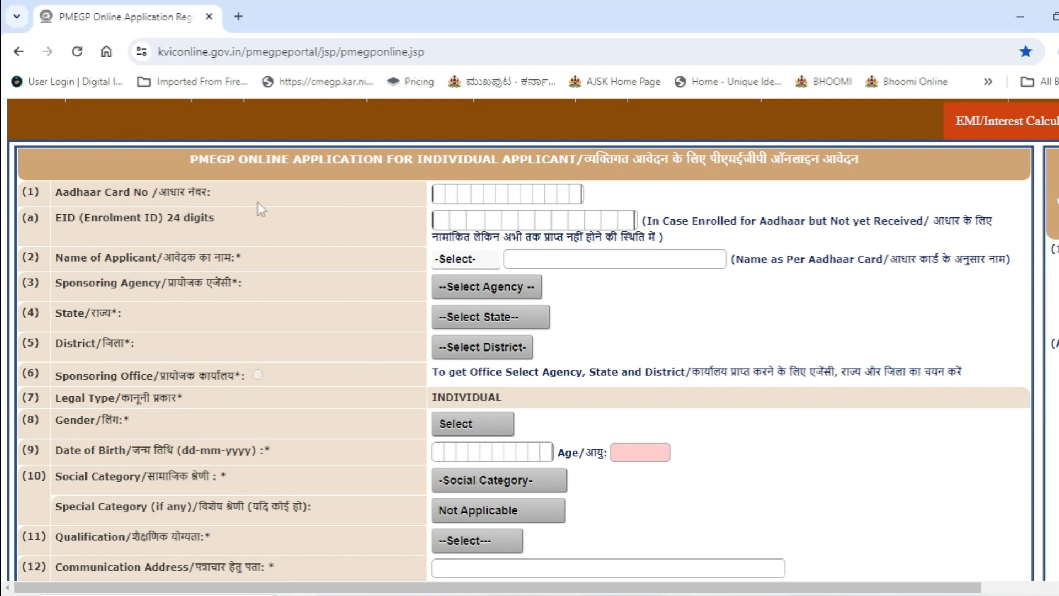
pyautogui.click(442, 190)
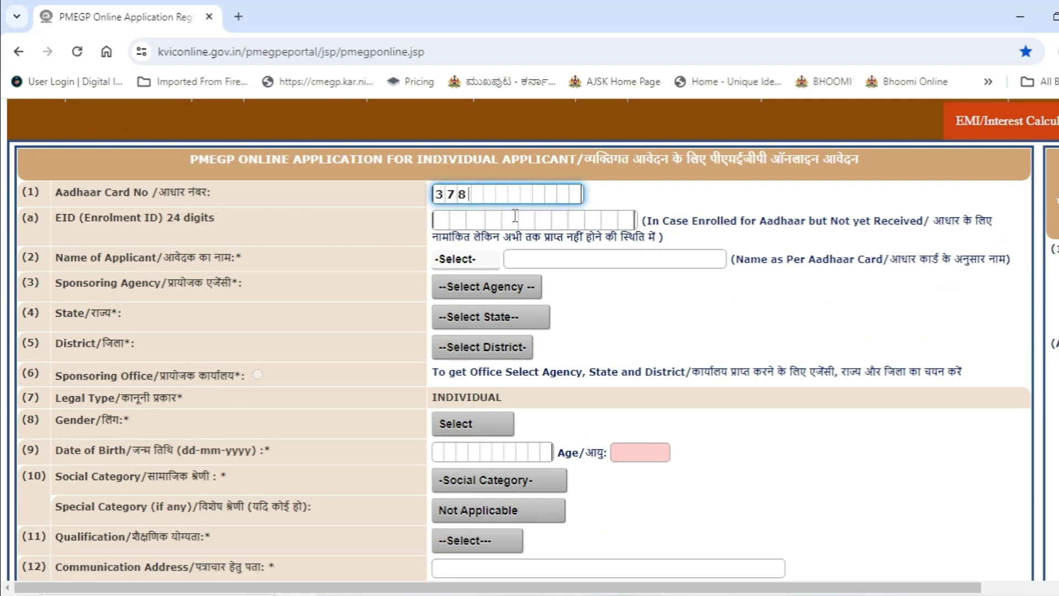
pyautogui.click(538, 259)
pyautogui.click(472, 259)
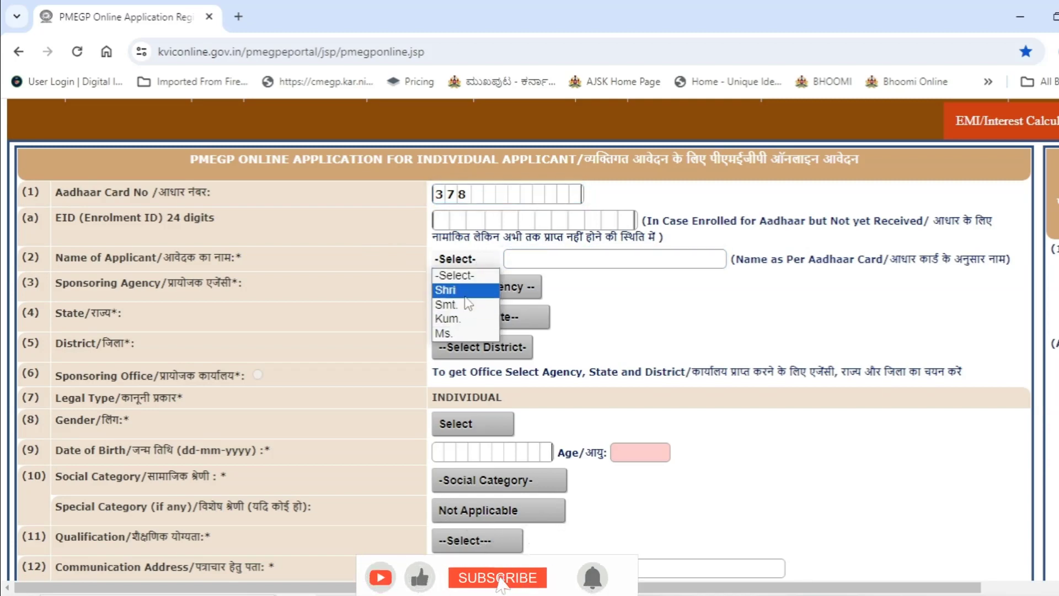
pyautogui.click(466, 291)
pyautogui.click(552, 254)
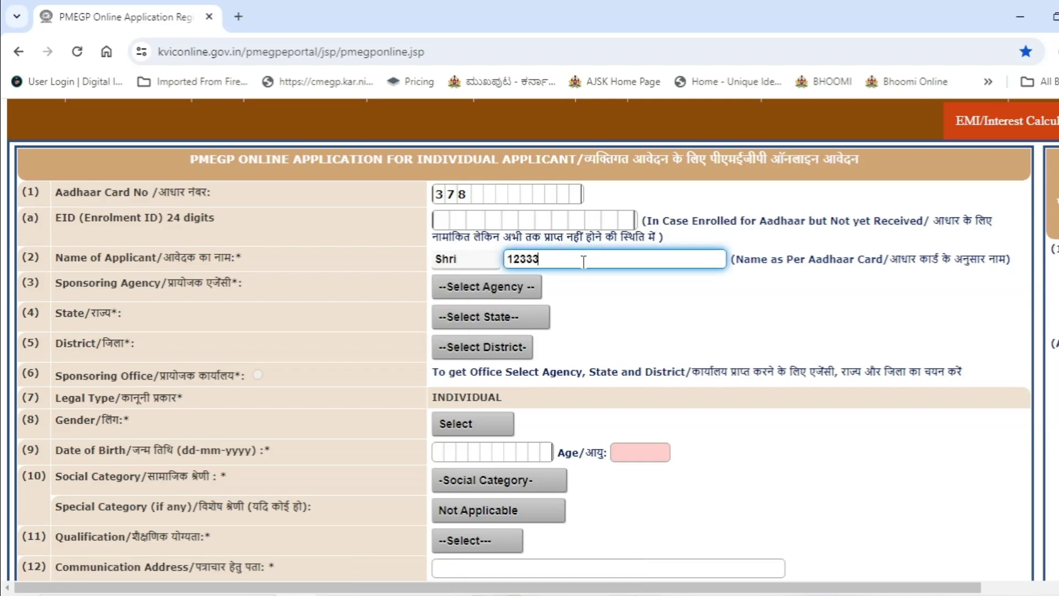
pyautogui.click(527, 287)
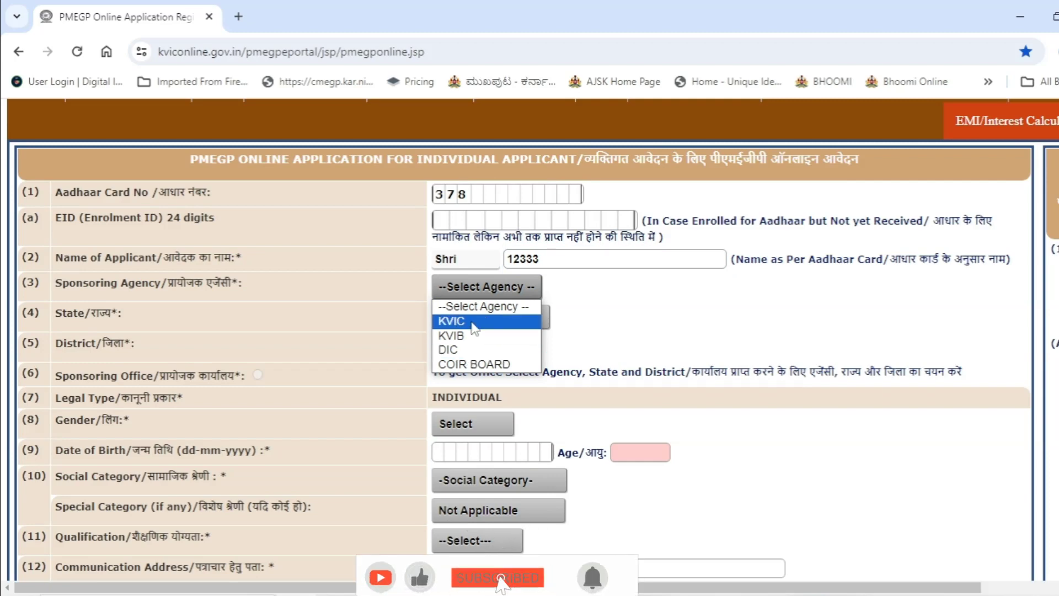
# Step: Choose DIC, Karnataka and Bangalore as agency, state and district, showing the Rajajinagar office
pyautogui.click(473, 350)
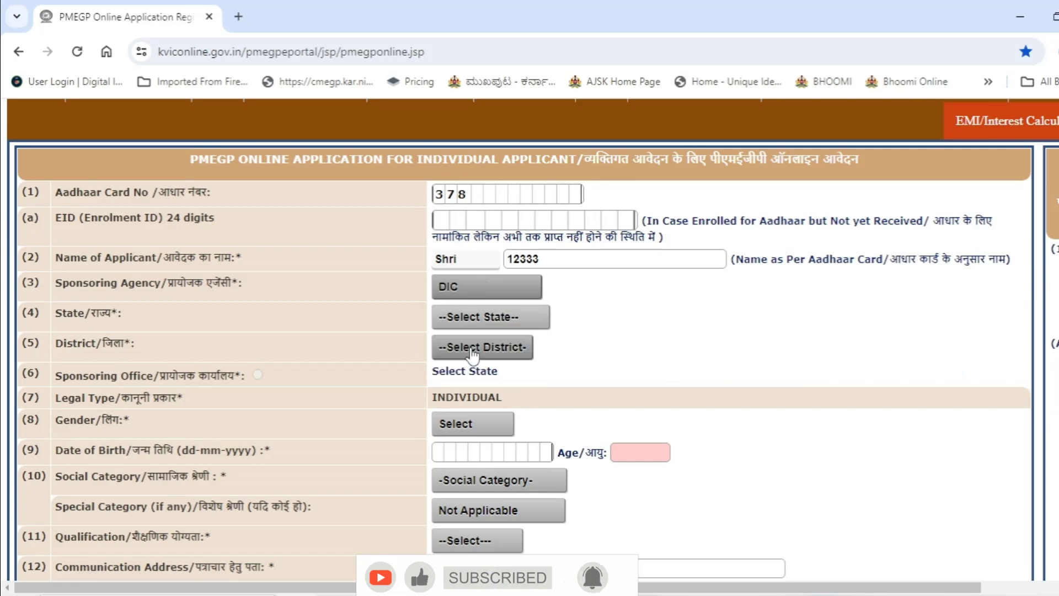
pyautogui.click(494, 325)
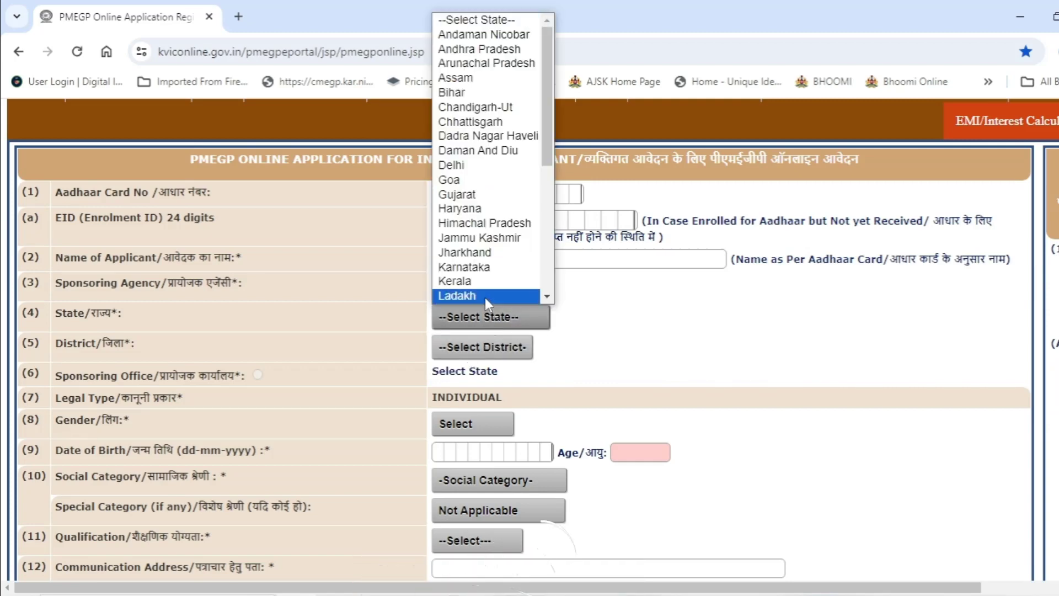
pyautogui.click(488, 266)
pyautogui.scroll(-2, 488, 274)
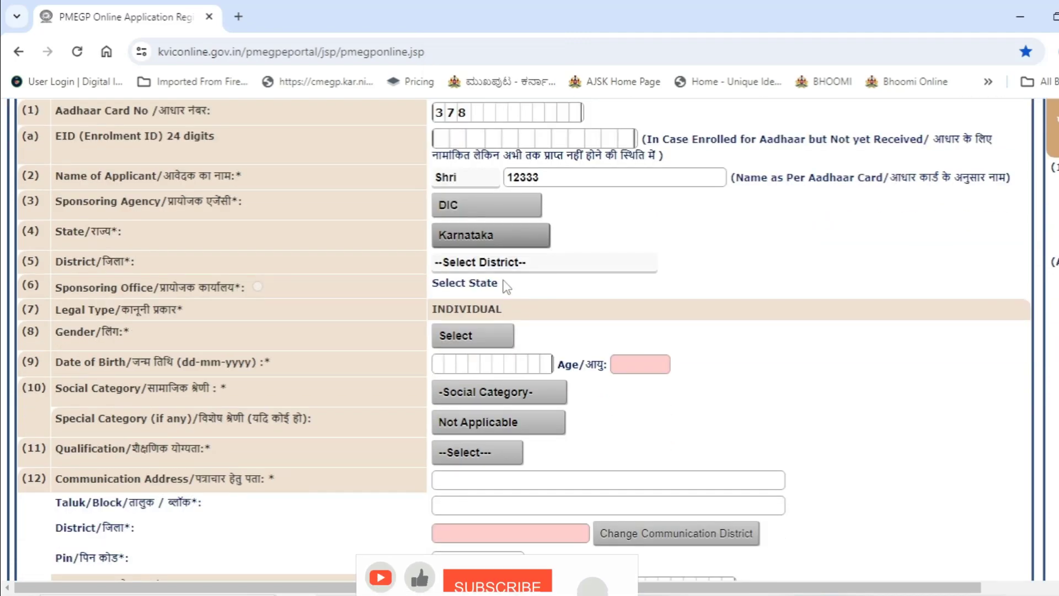
pyautogui.click(512, 265)
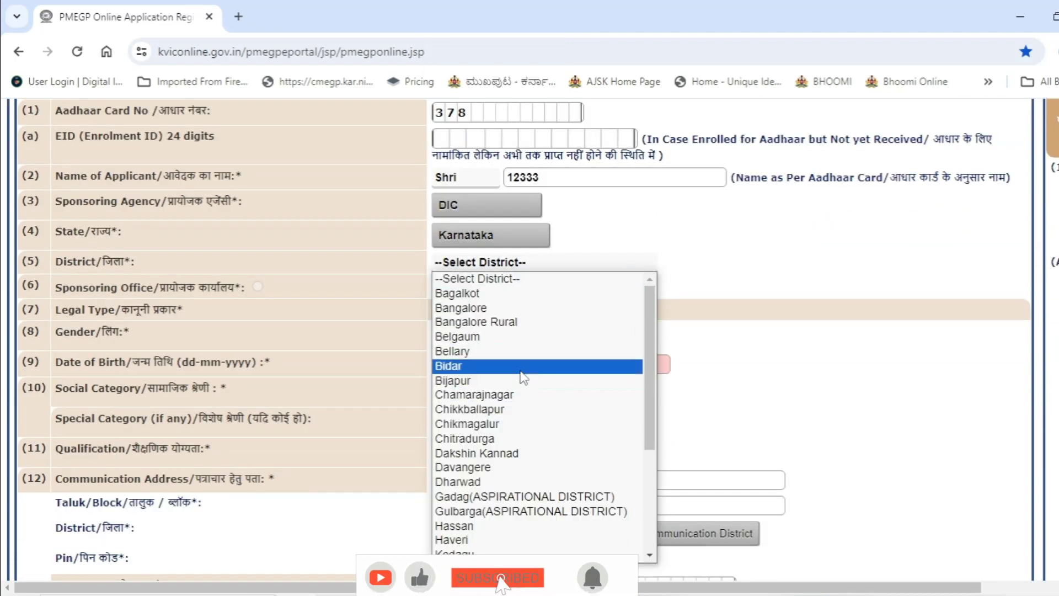
pyautogui.click(529, 307)
pyautogui.scroll(-2, 524, 305)
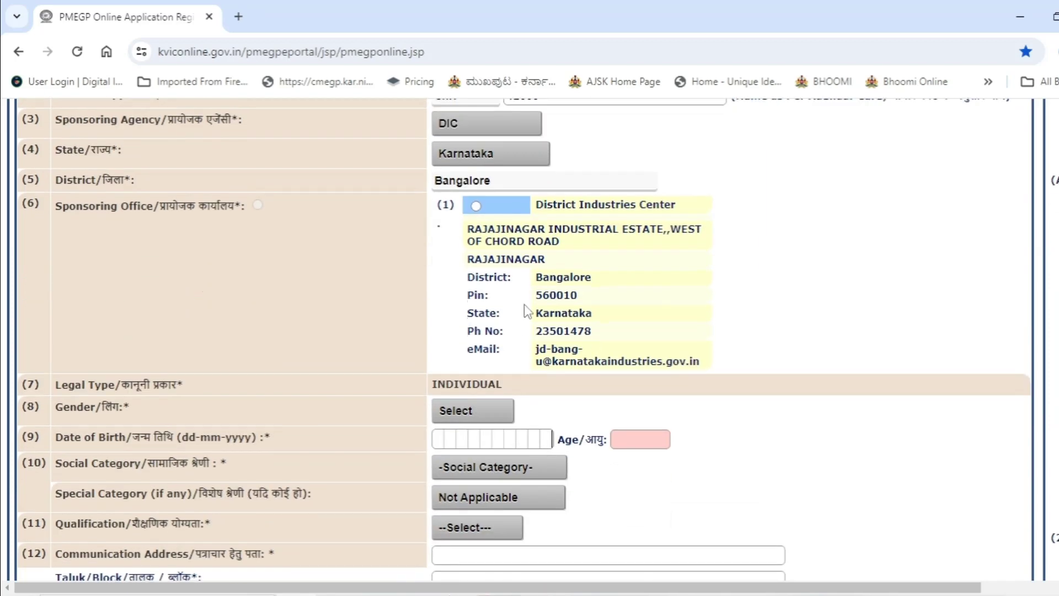
pyautogui.moveTo(476, 238); pyautogui.dragTo(650, 358)
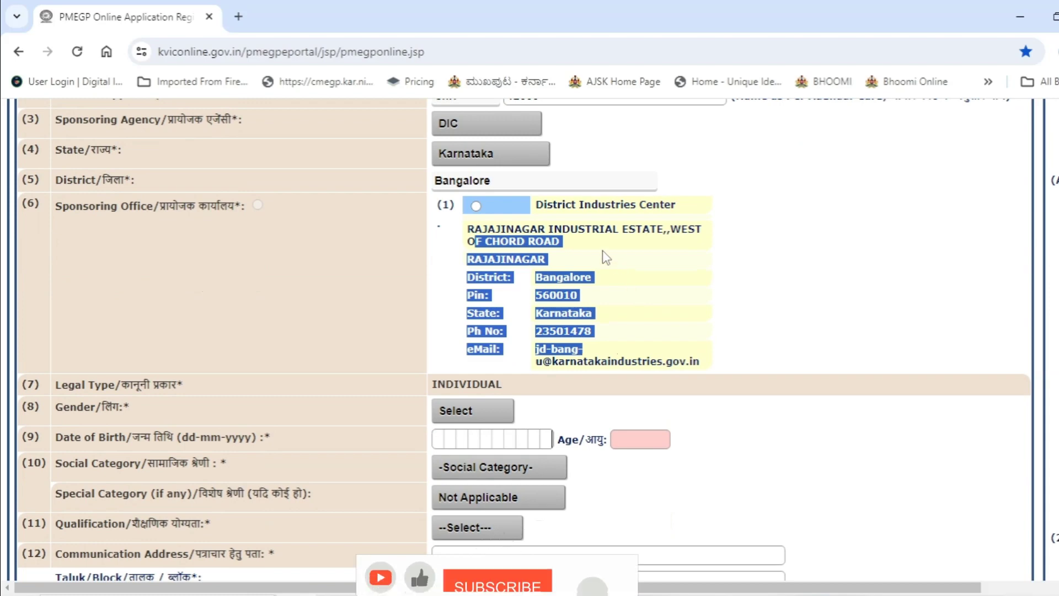
pyautogui.click(638, 307)
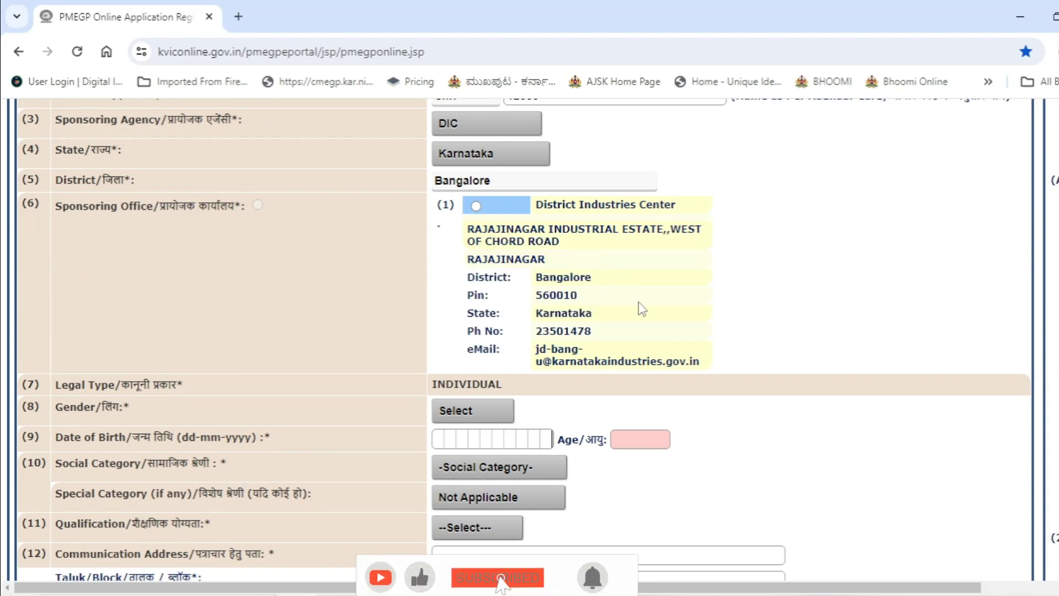
pyautogui.scroll(-3, 526, 276)
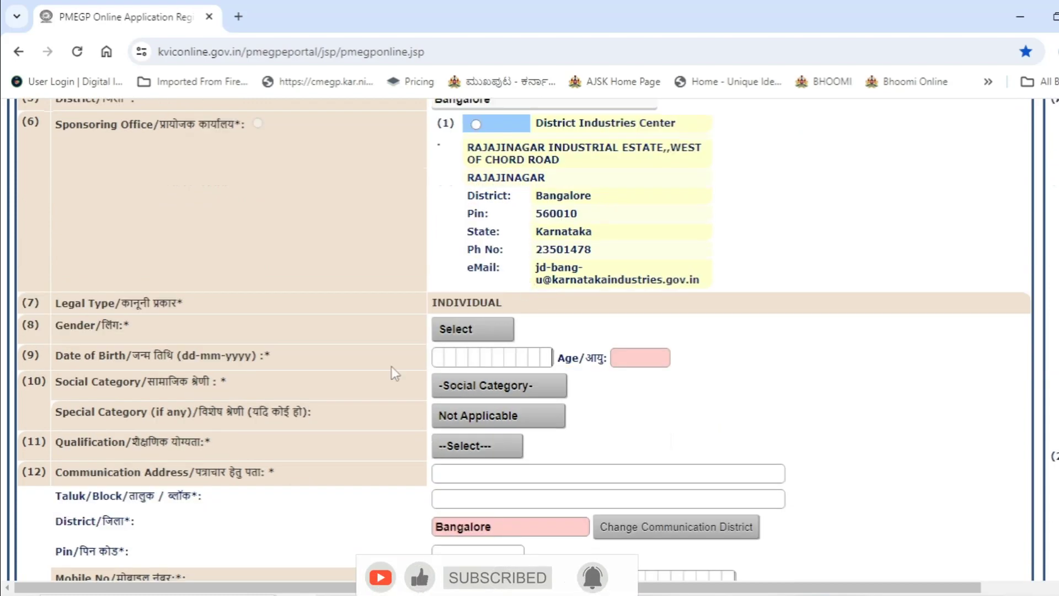
pyautogui.click(477, 257)
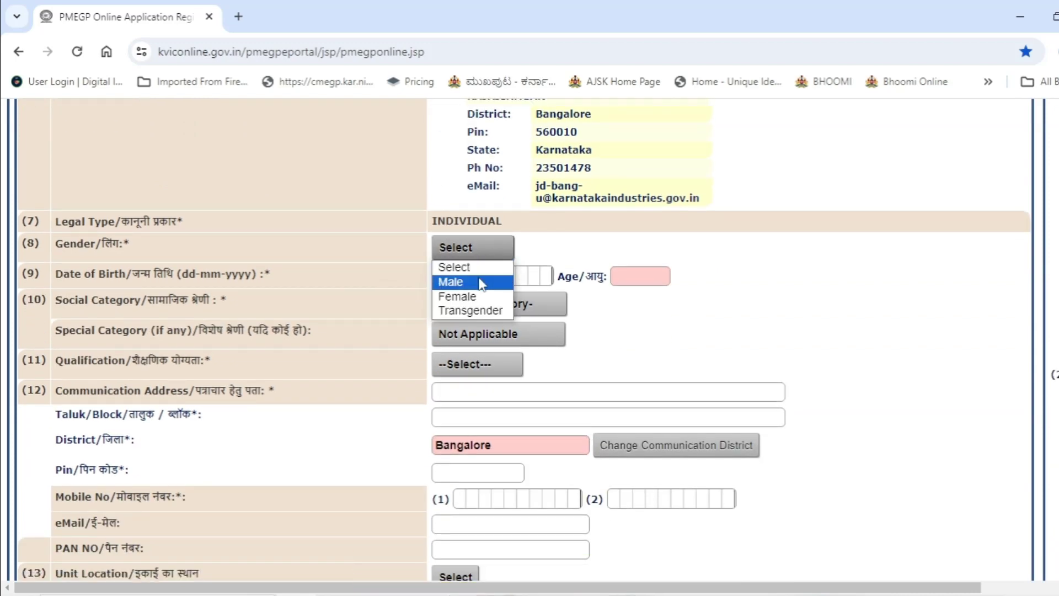
pyautogui.click(458, 282)
pyautogui.click(520, 278)
pyautogui.scroll(-1, 498, 268)
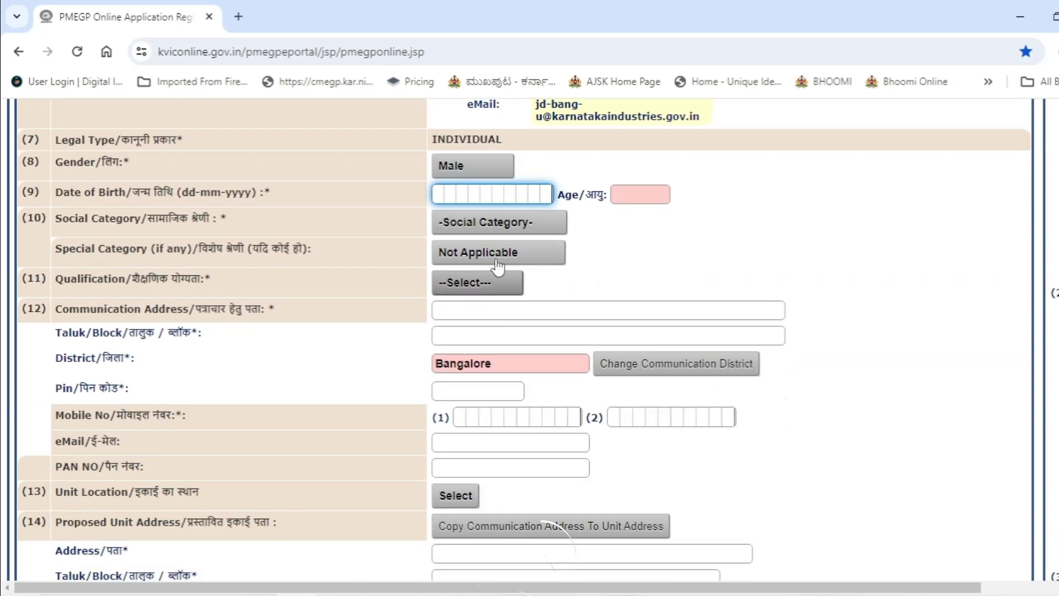
pyautogui.write('150')
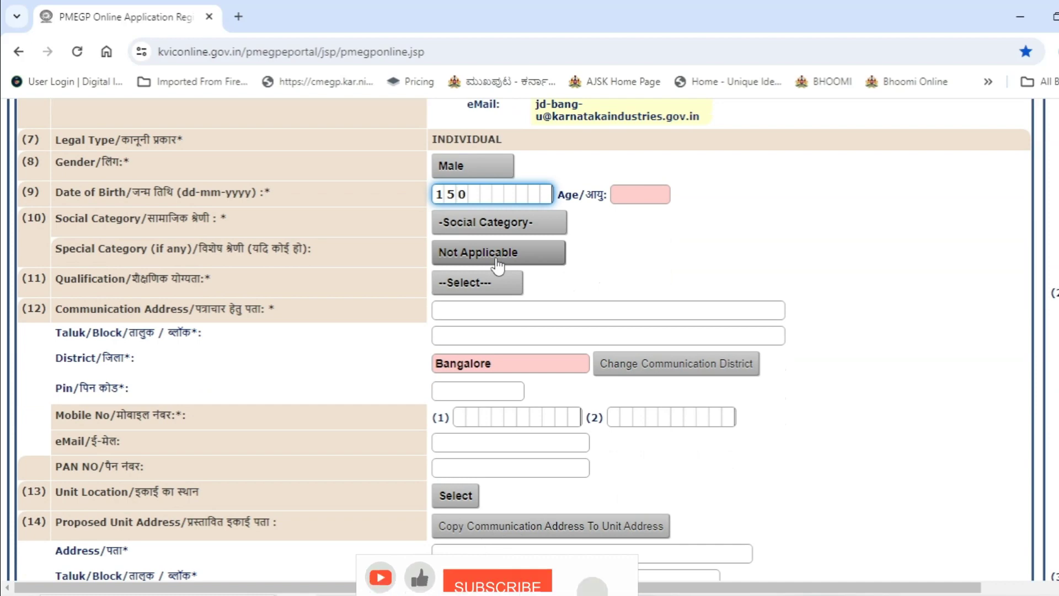
pyautogui.write('71992')
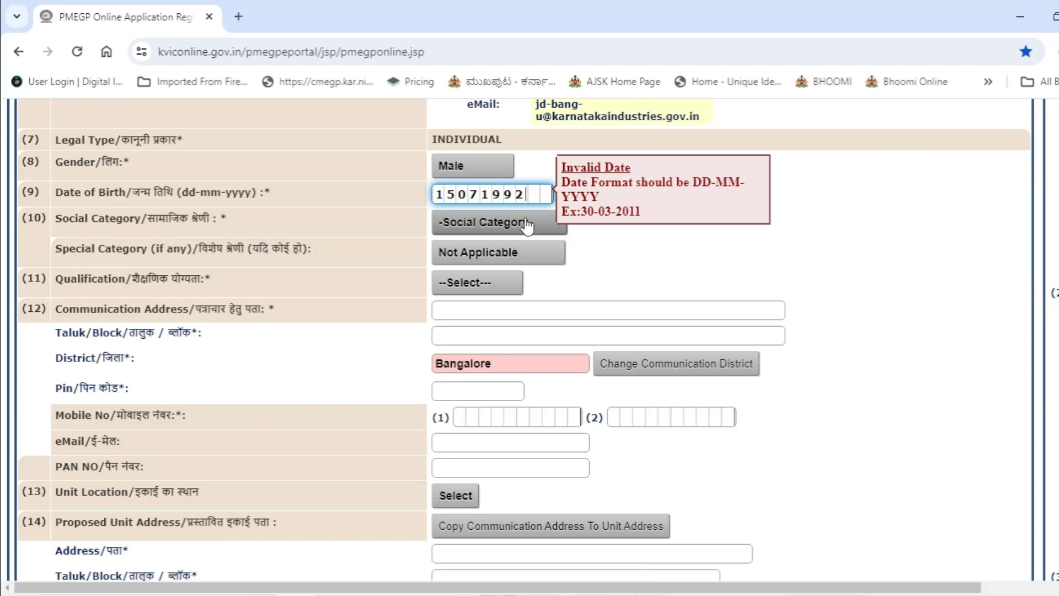
# Step: Re-enter the date of birth as 05-05-1992 so the age fills in as 31
pyautogui.hotkey('ctrl', 'a')
pyautogui.press('BackSpace')
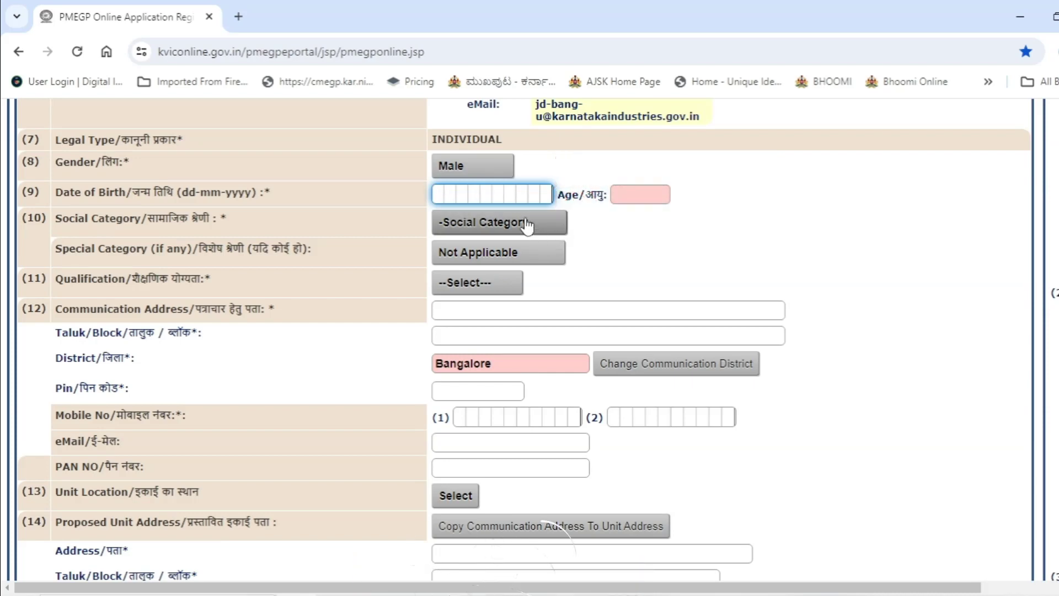
pyautogui.write('0507')
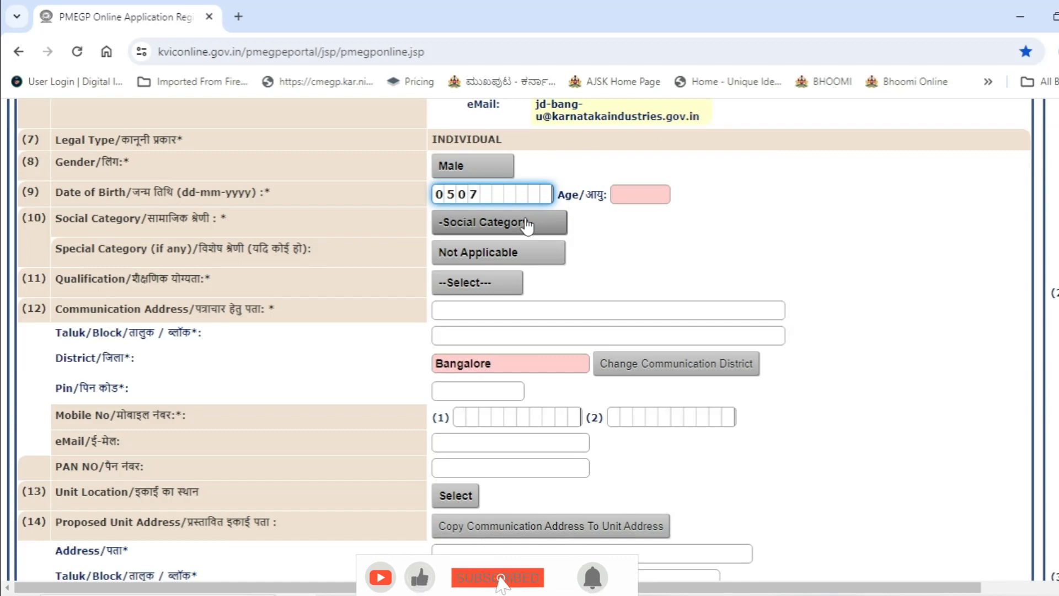
pyautogui.write('1996')
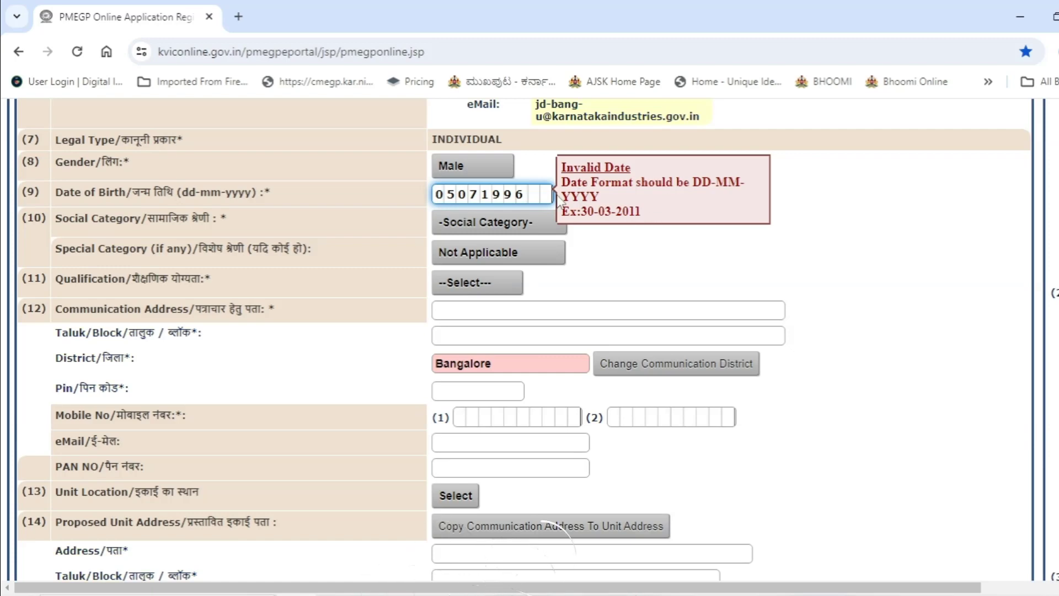
pyautogui.press('BackSpace')
pyautogui.press('BackSpace')
pyautogui.press('BackSpace')
pyautogui.press('BackSpace')
pyautogui.press('BackSpace')
pyautogui.press('BackSpace')
pyautogui.press('BackSpace')
pyautogui.press('BackSpace')
pyautogui.write('05')
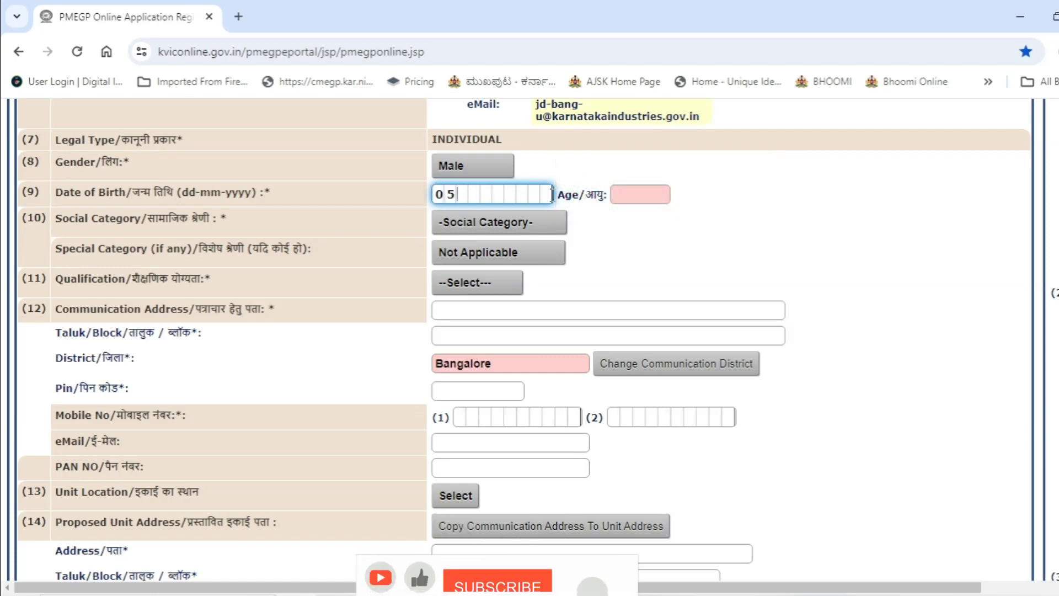
pyautogui.write('-05-1992')
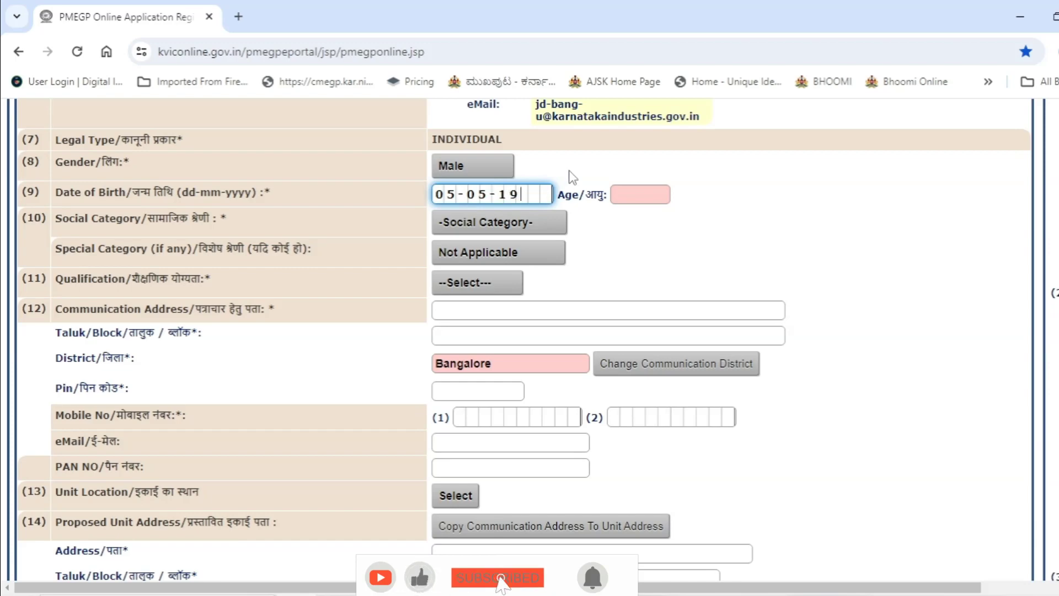
pyautogui.click(630, 259)
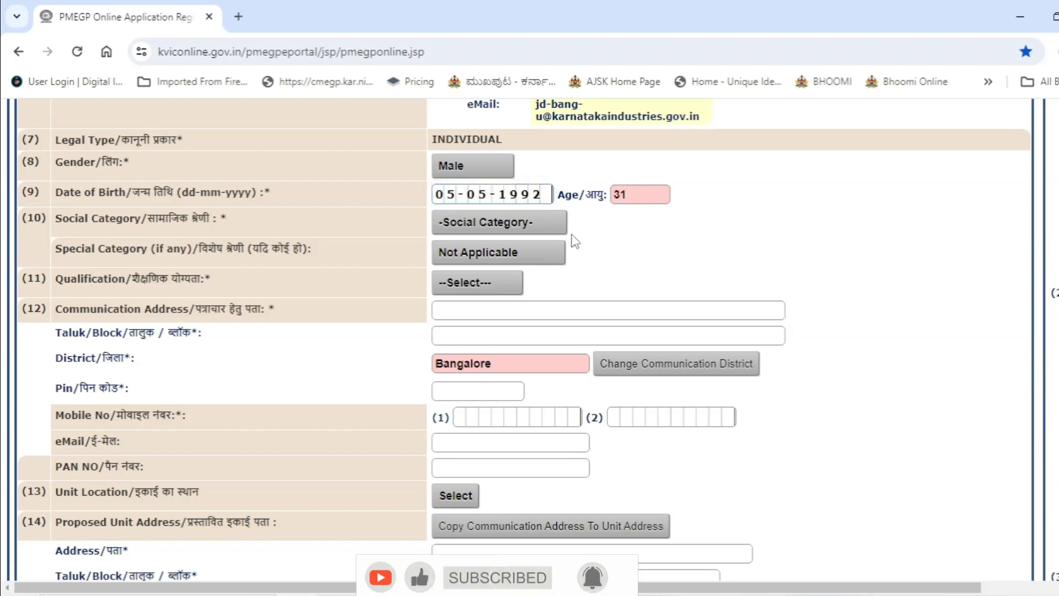
pyautogui.click(504, 222)
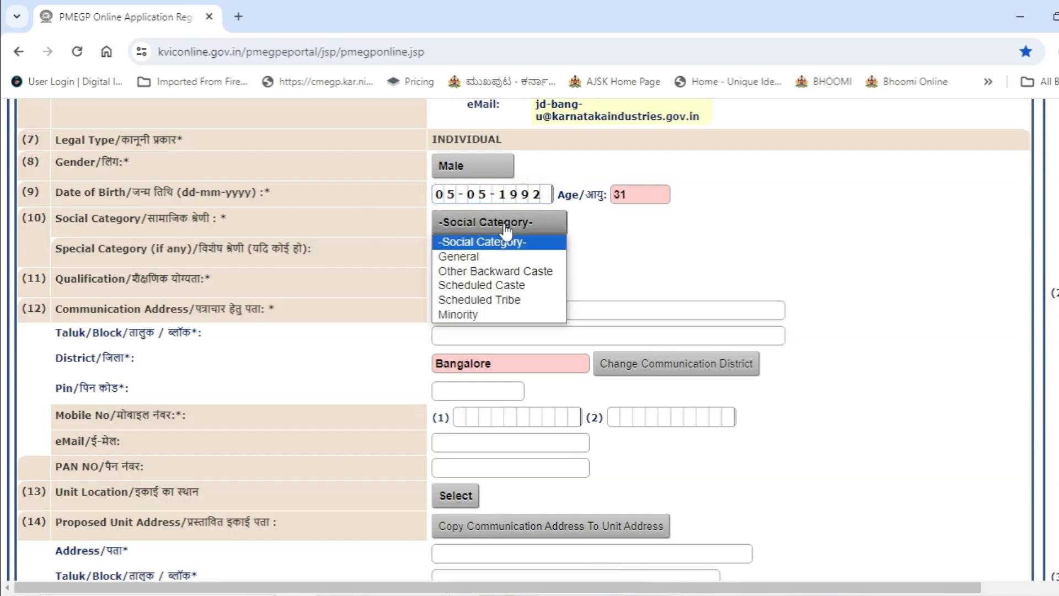
# Step: Set social category to Scheduled Caste and qualification to 10TH Pass
pyautogui.click(520, 286)
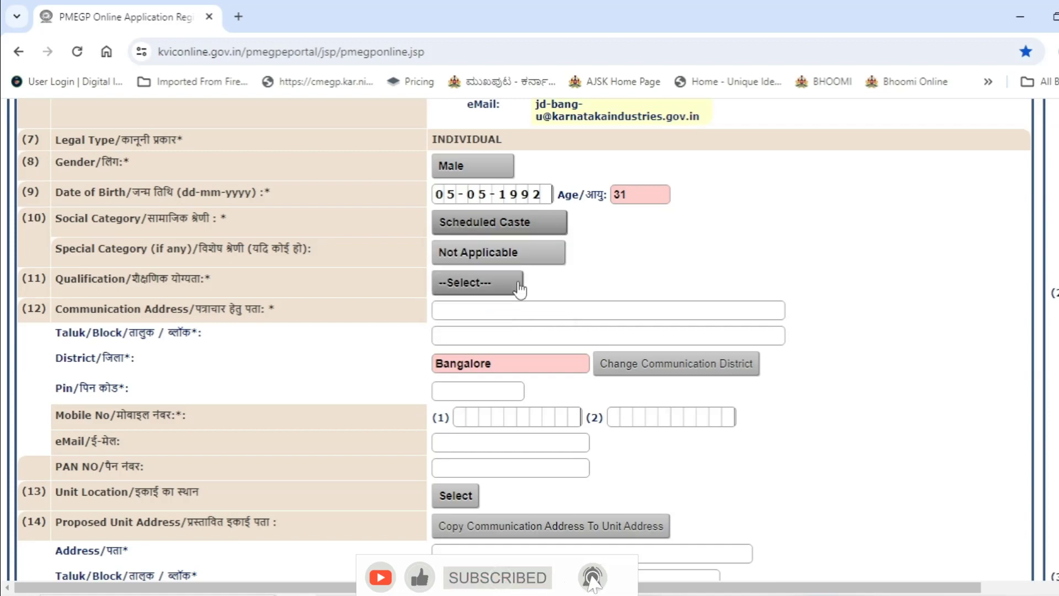
pyautogui.click(487, 290)
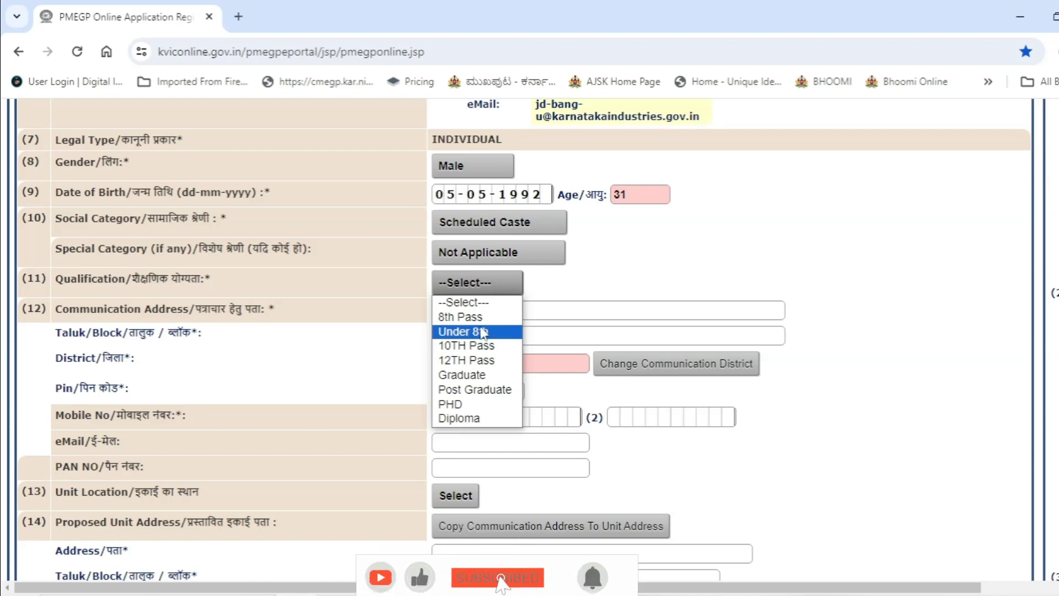
pyautogui.click(480, 347)
pyautogui.scroll(-3, 477, 236)
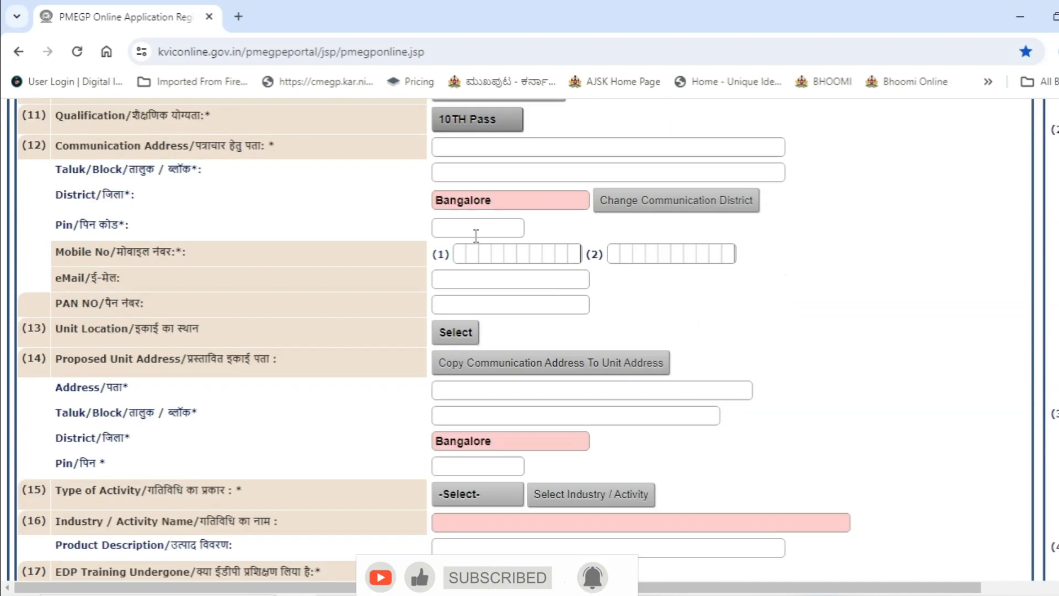
# Step: Fill in the communication address, taluk and PIN code, moving on past mobile, e-mail and PAN
pyautogui.click(485, 150)
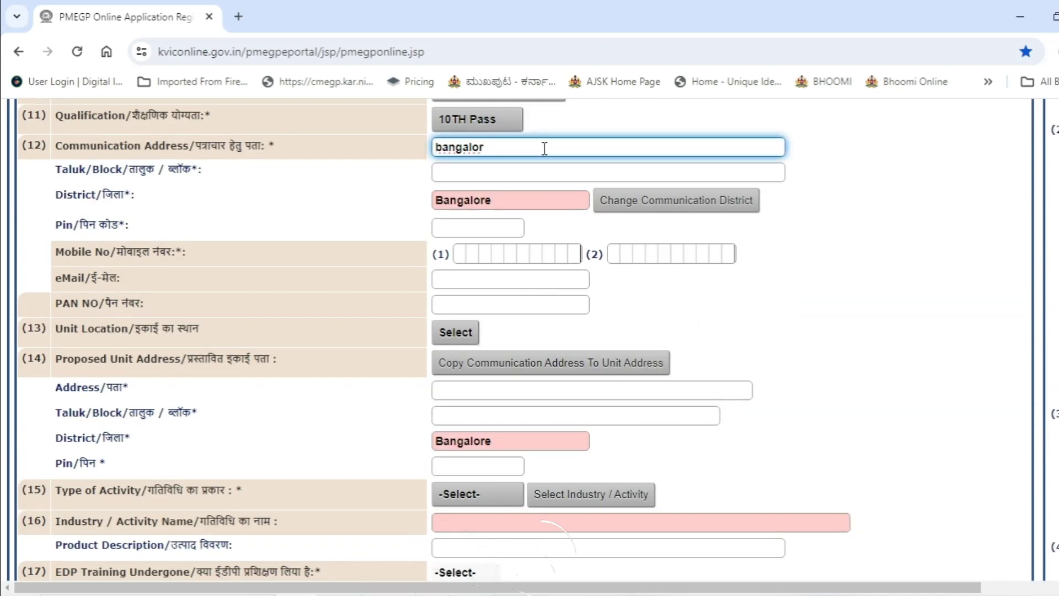
pyautogui.write('bangalor urban ira')
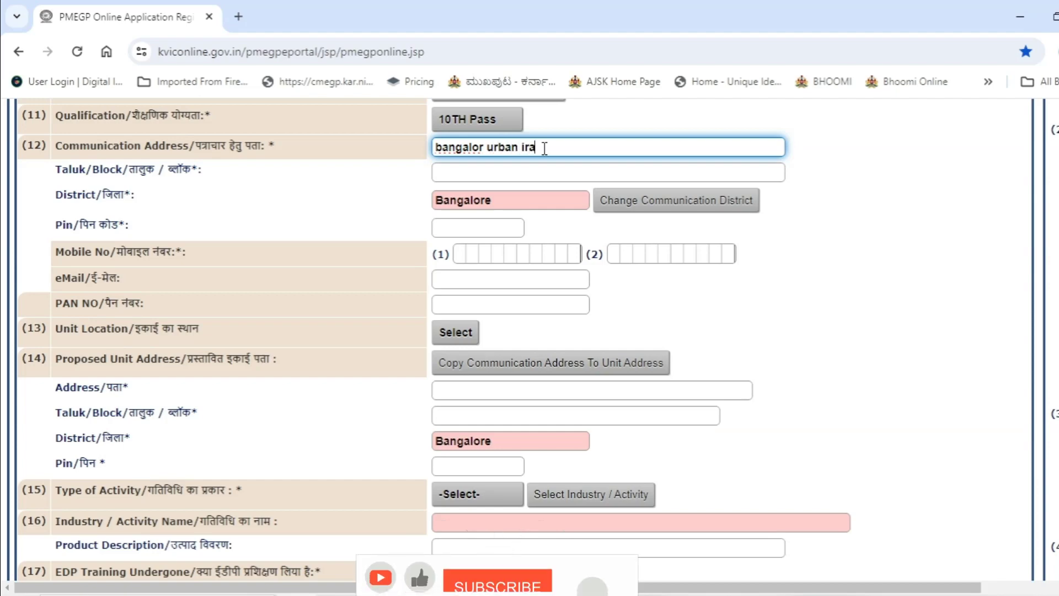
pyautogui.write('i kormangala')
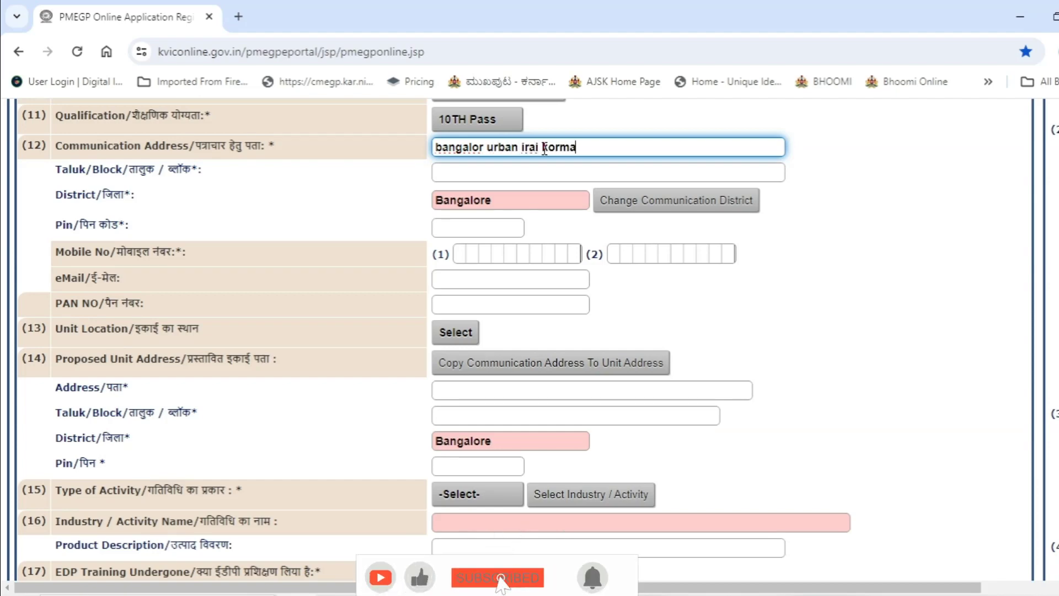
pyautogui.click(491, 170)
pyautogui.write('bangalore')
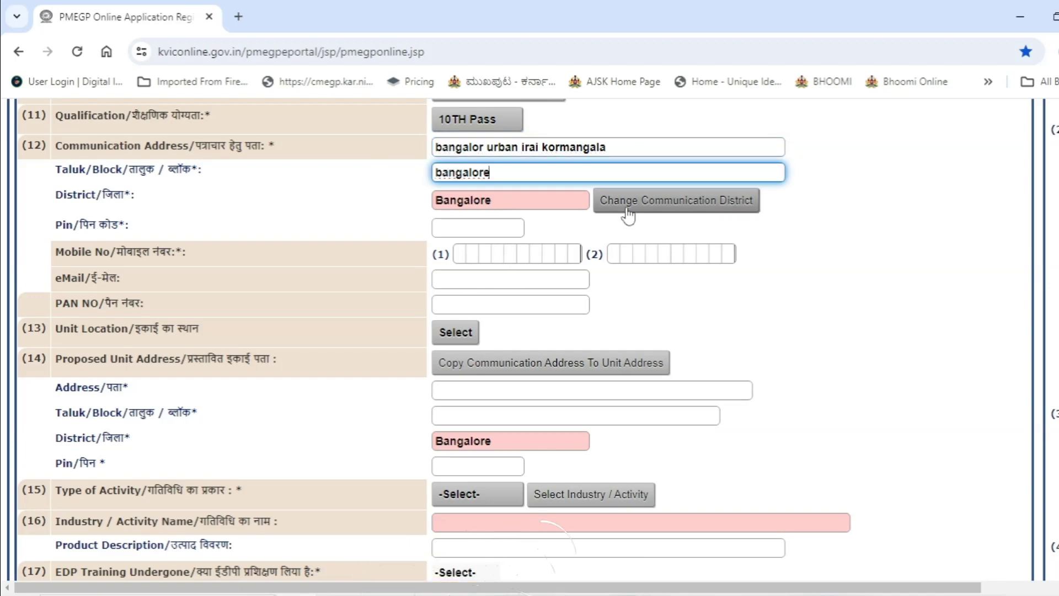
pyautogui.click(484, 229)
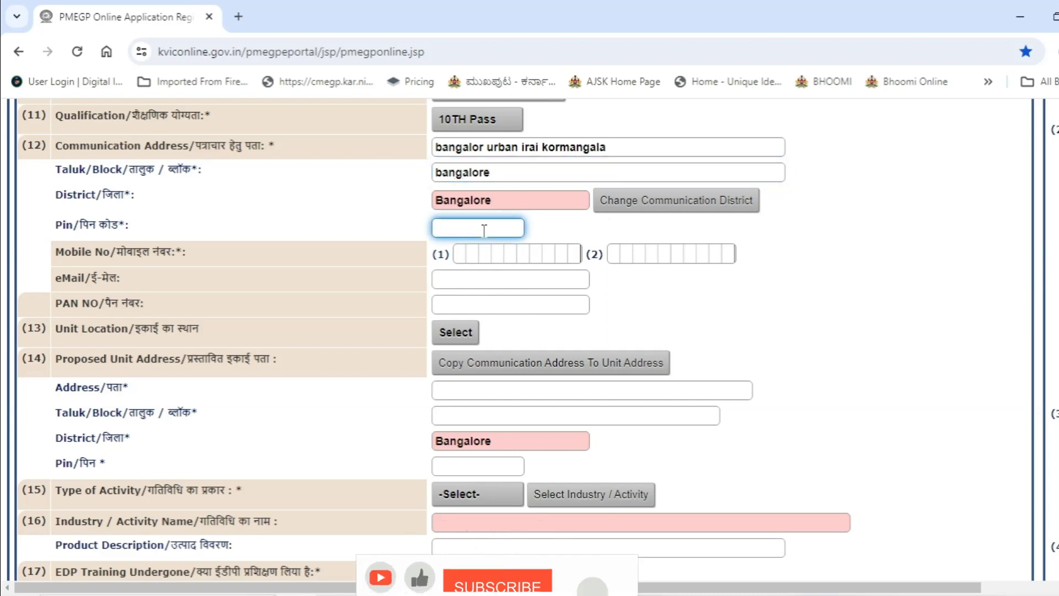
pyautogui.write('555555')
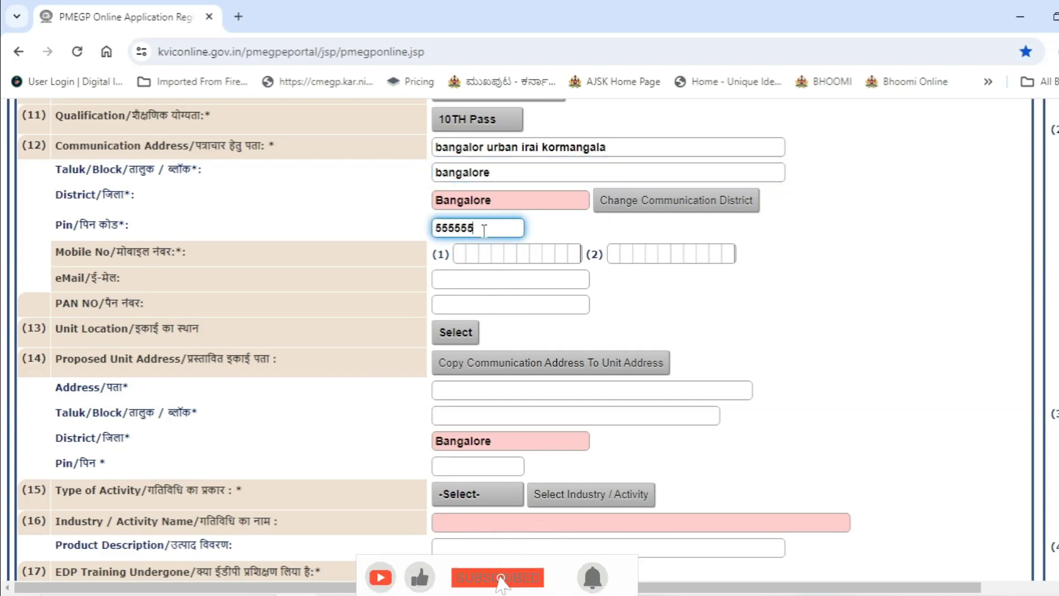
pyautogui.click(479, 255)
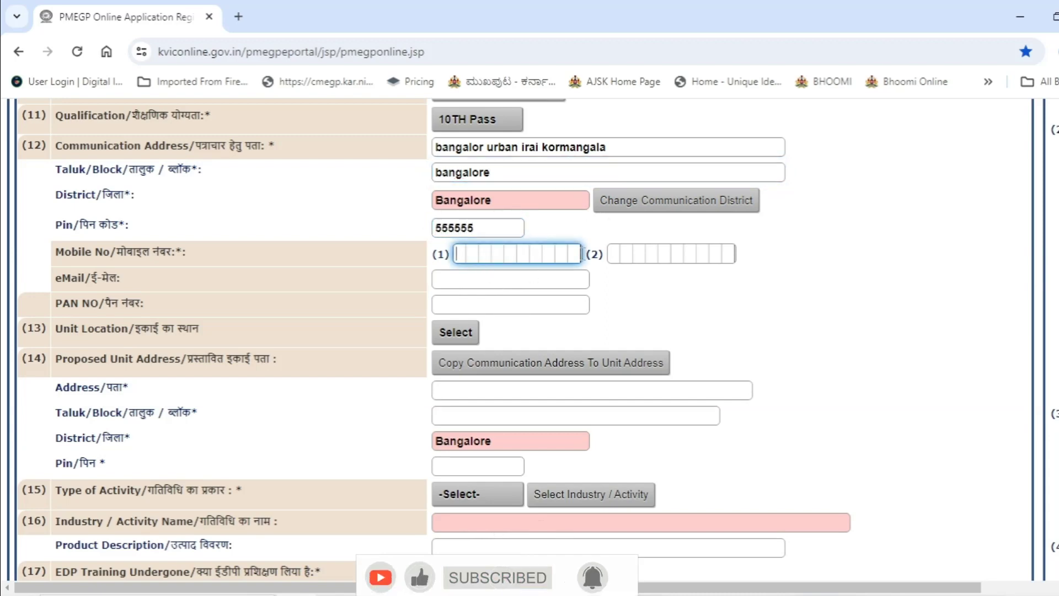
pyautogui.click(512, 280)
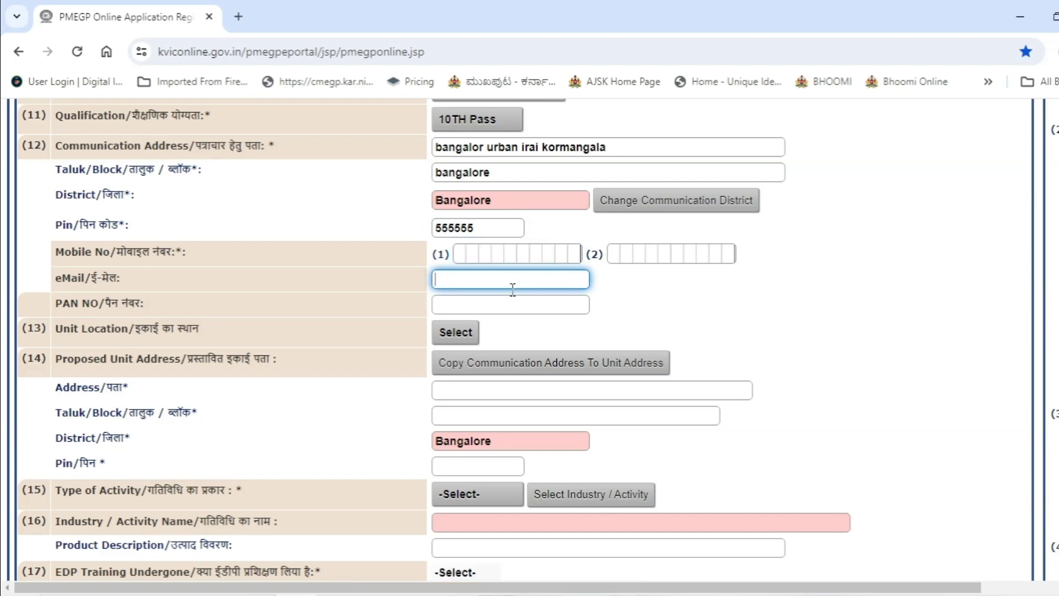
pyautogui.scroll(-1, 511, 289)
pyautogui.click(488, 224)
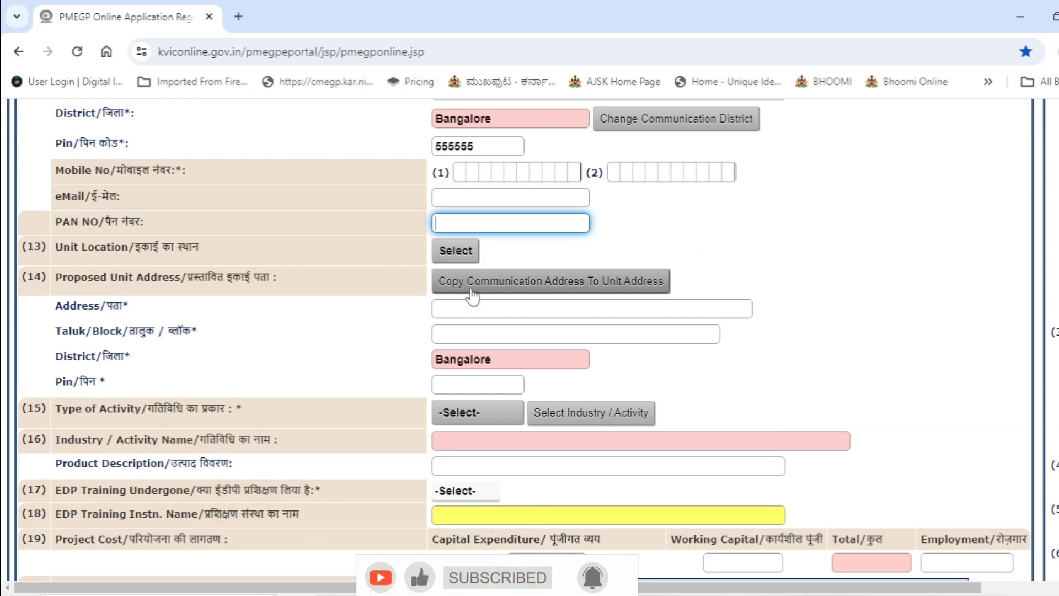
# Step: Copy the communication address into the proposed unit address, leaving unit location unchosen
pyautogui.click(458, 254)
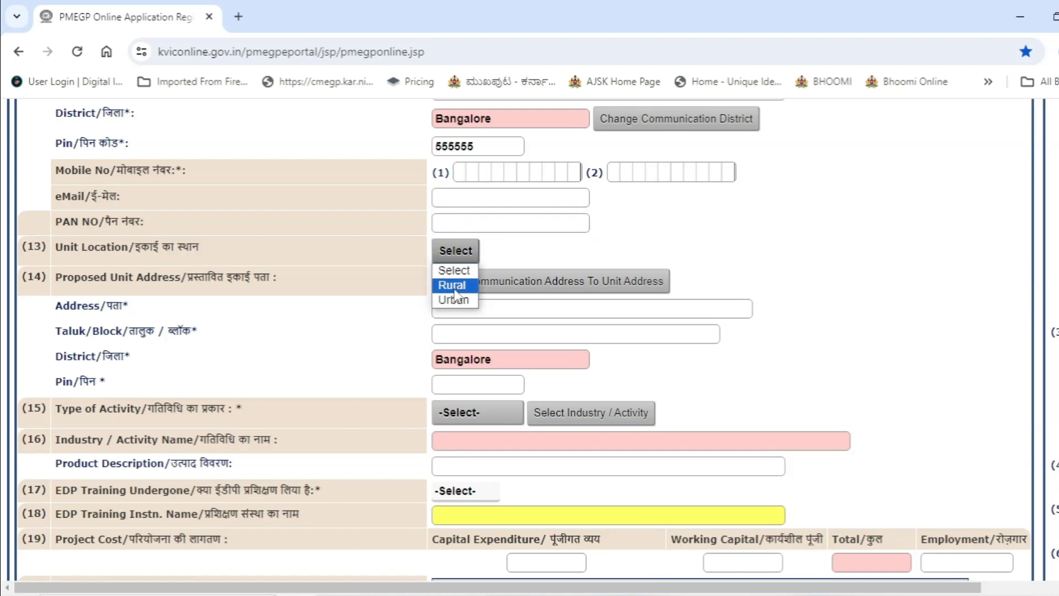
pyautogui.click(488, 269)
pyautogui.click(496, 280)
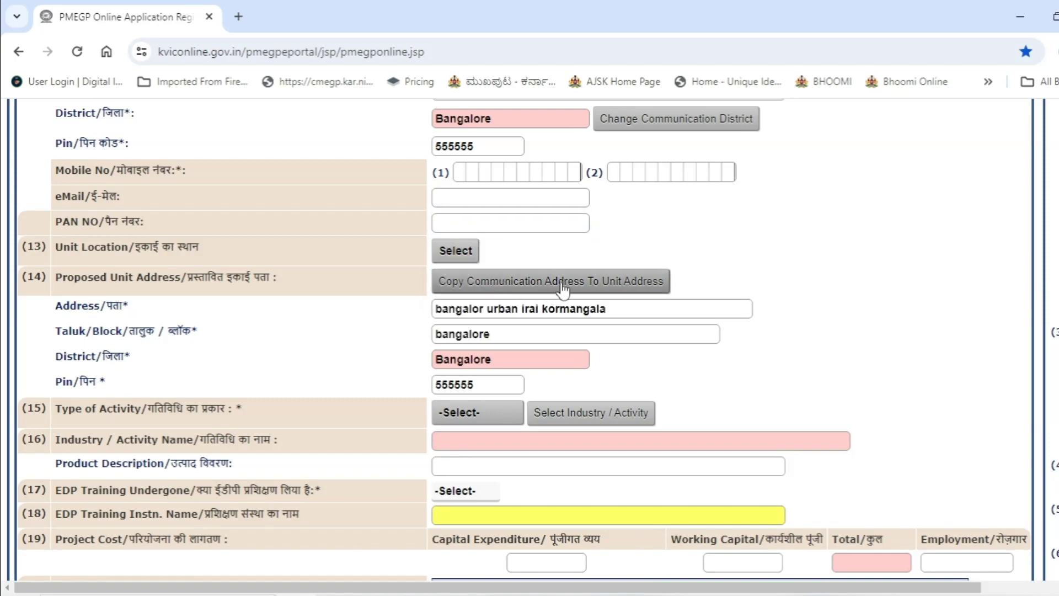
pyautogui.scroll(-3, 562, 288)
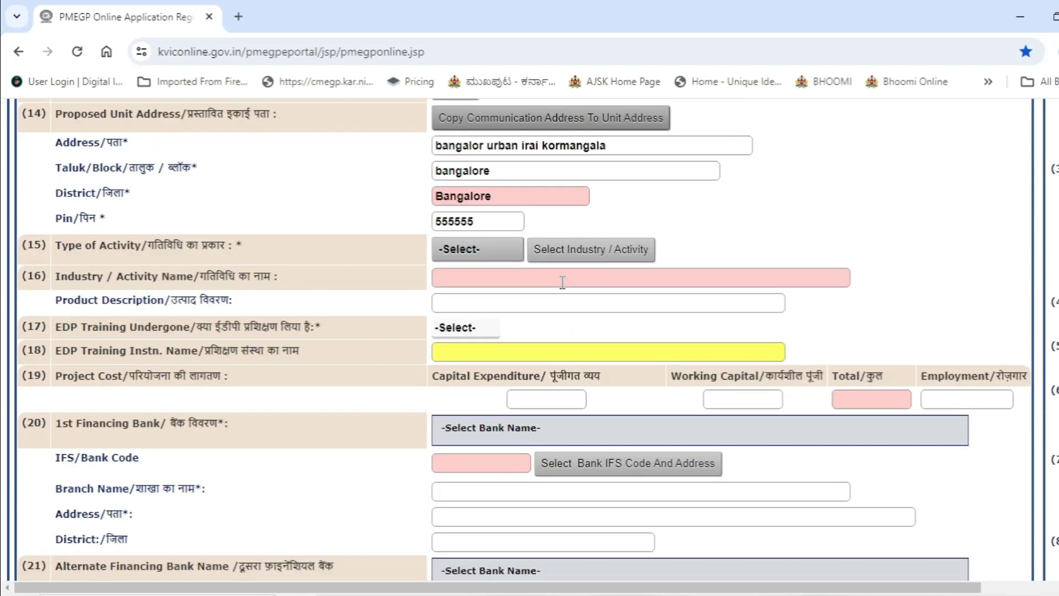
# Step: Set the type of activity to Service and EDP training to No
pyautogui.click(504, 254)
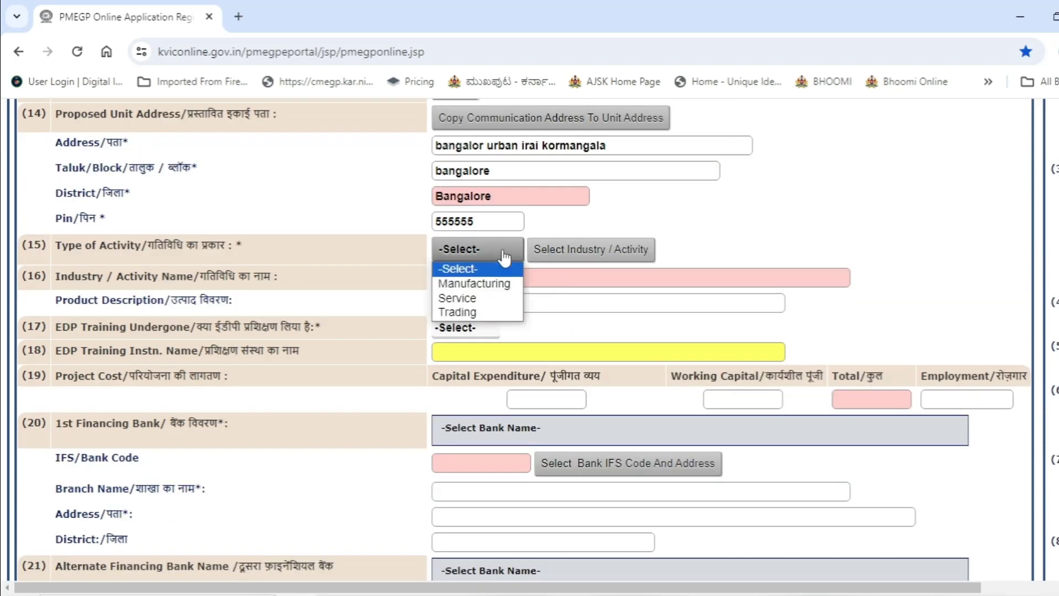
pyautogui.click(491, 298)
pyautogui.scroll(-1, 498, 283)
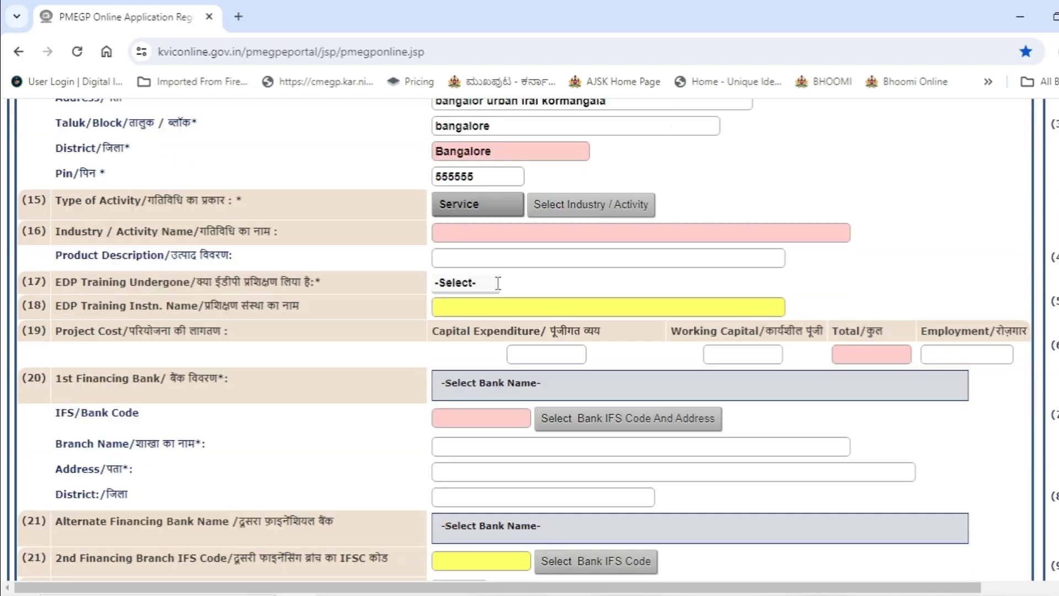
pyautogui.click(490, 226)
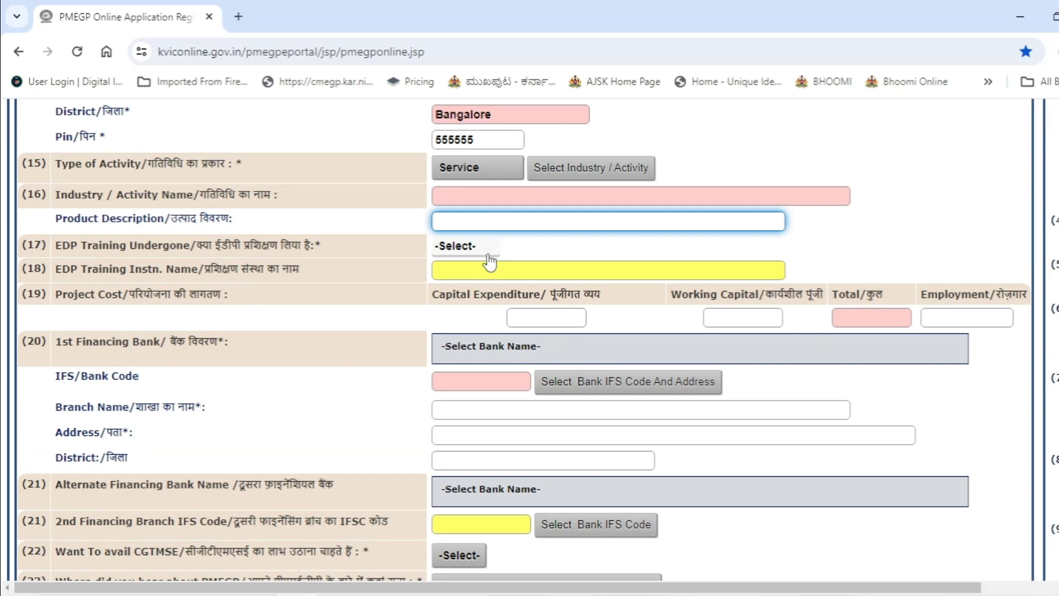
pyautogui.click(489, 253)
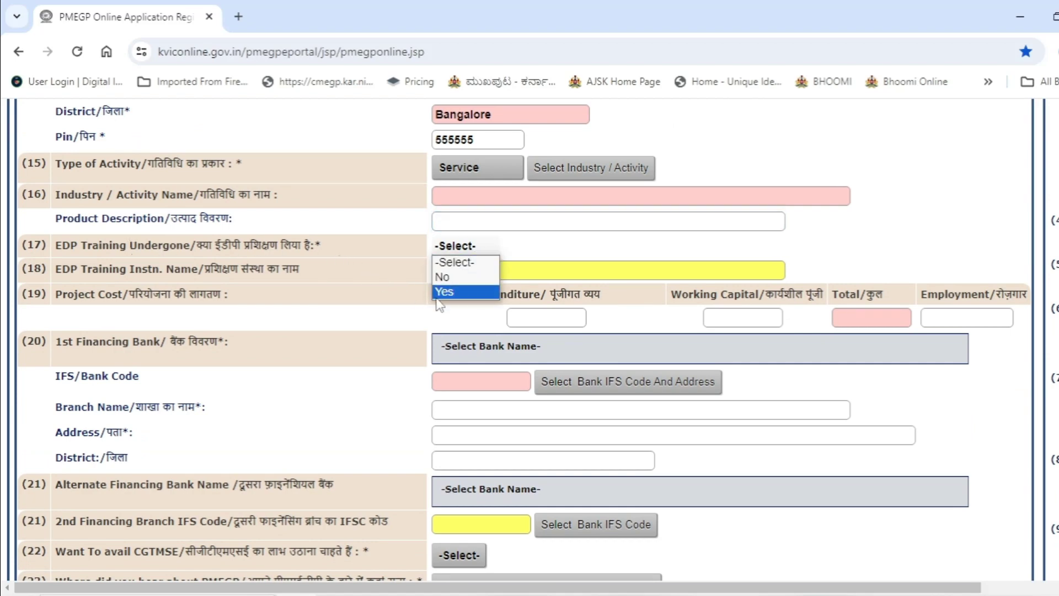
pyautogui.press('Up')
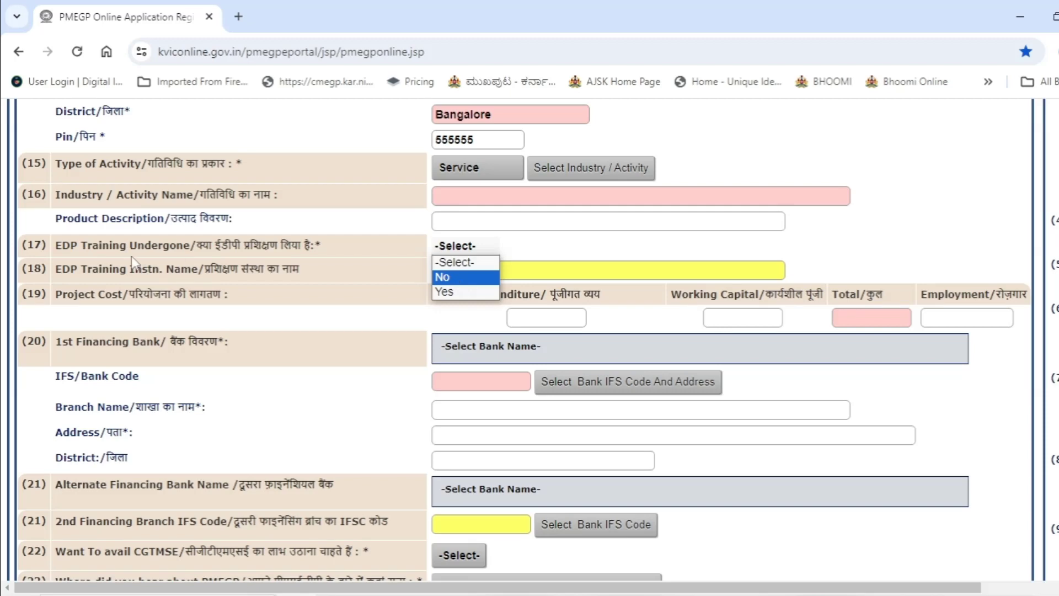
pyautogui.moveTo(61, 245); pyautogui.dragTo(108, 245)
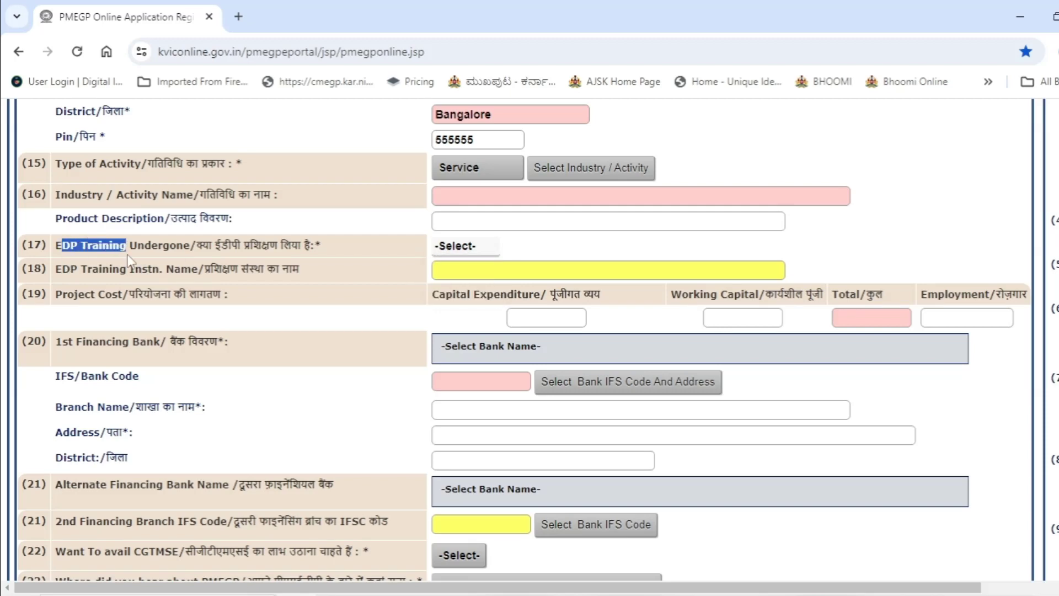
pyautogui.click(453, 251)
pyautogui.click(450, 277)
# Step: Enter capital expenditure 300000 and working capital 100000 for a 400000 total
pyautogui.scroll(-2, 695, 330)
pyautogui.click(571, 237)
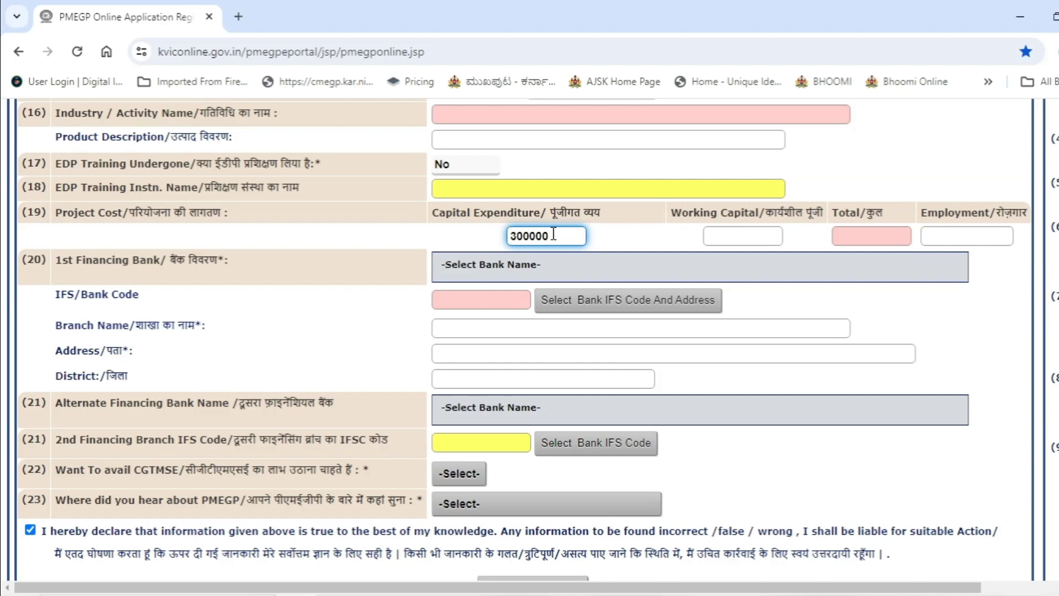
pyautogui.press('Tab')
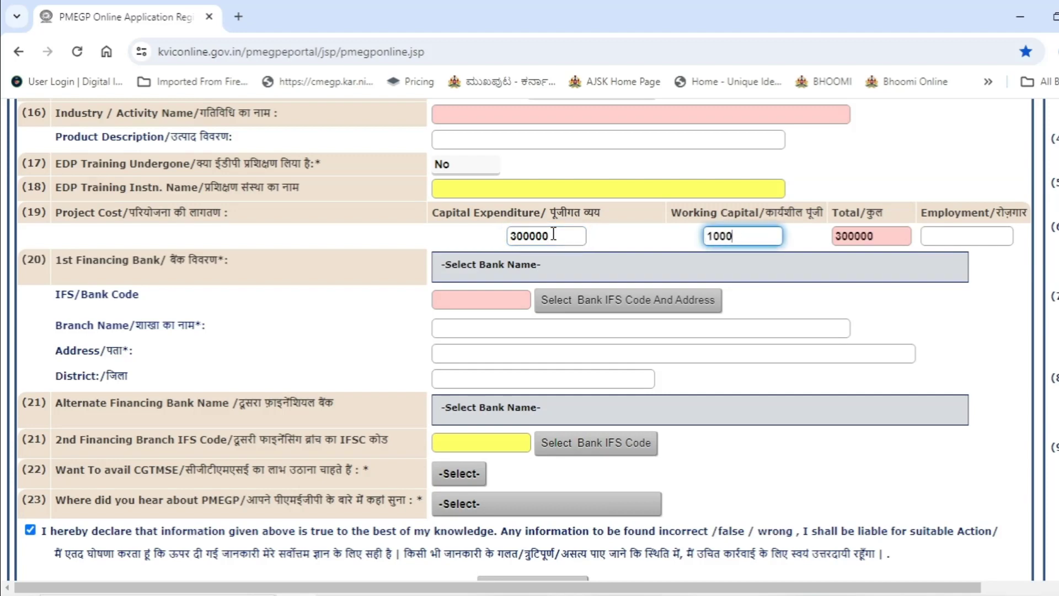
pyautogui.press('Tab')
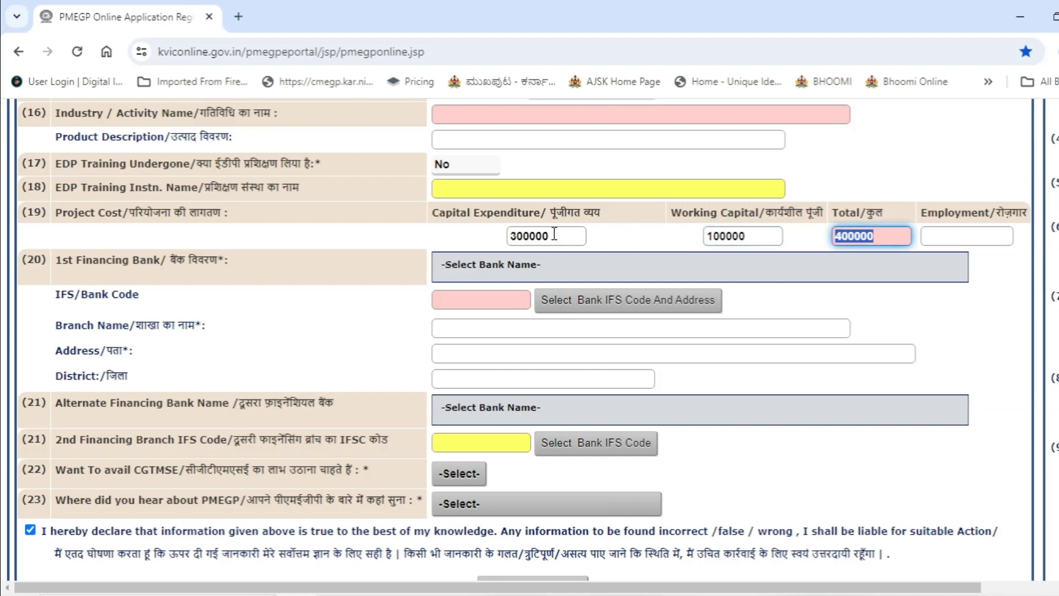
pyautogui.click(552, 269)
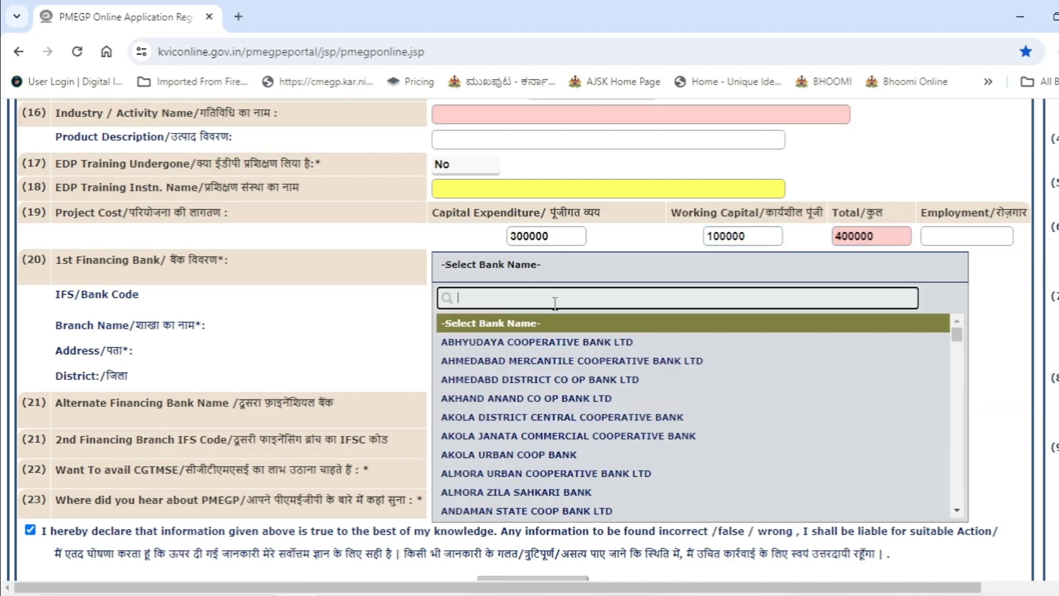
# Step: Search 'state ba' and choose STATE BANK OF INDIA as the first financing bank
pyautogui.write('stata')
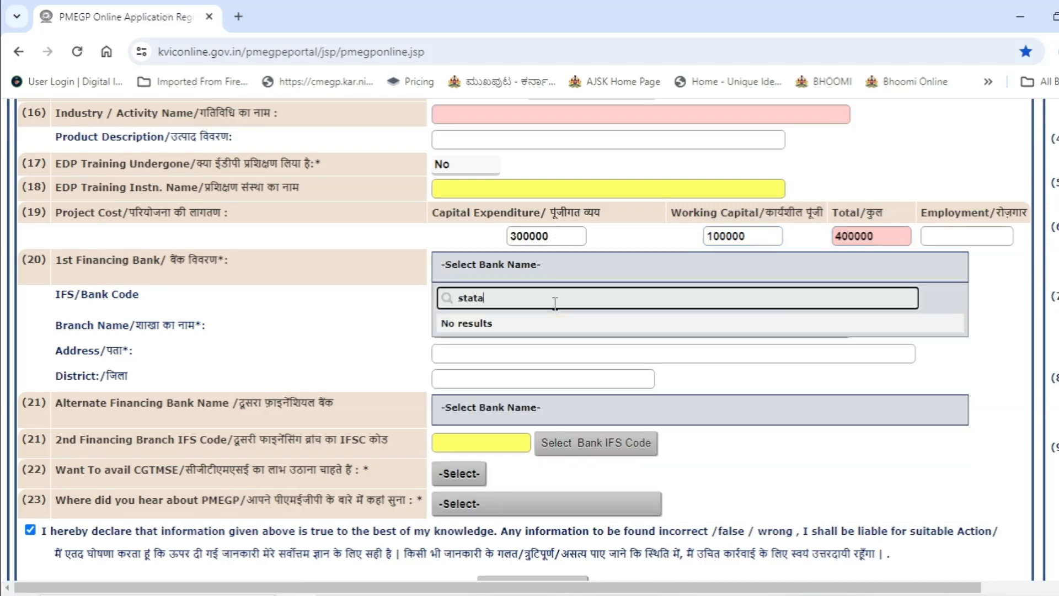
pyautogui.write('e na')
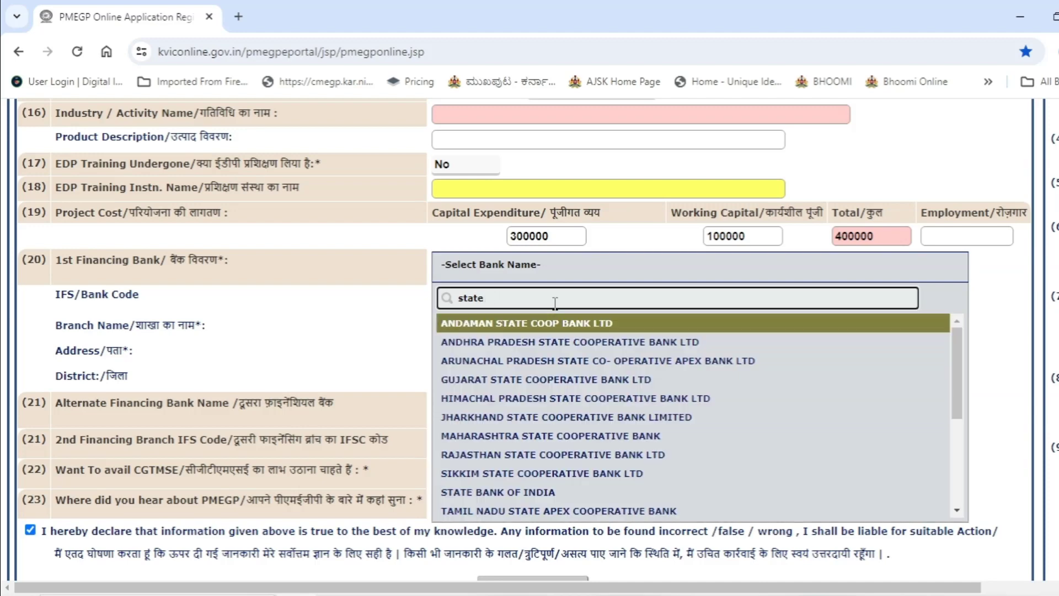
pyautogui.press('BackSpace')
pyautogui.press('BackSpace')
pyautogui.write('bank')
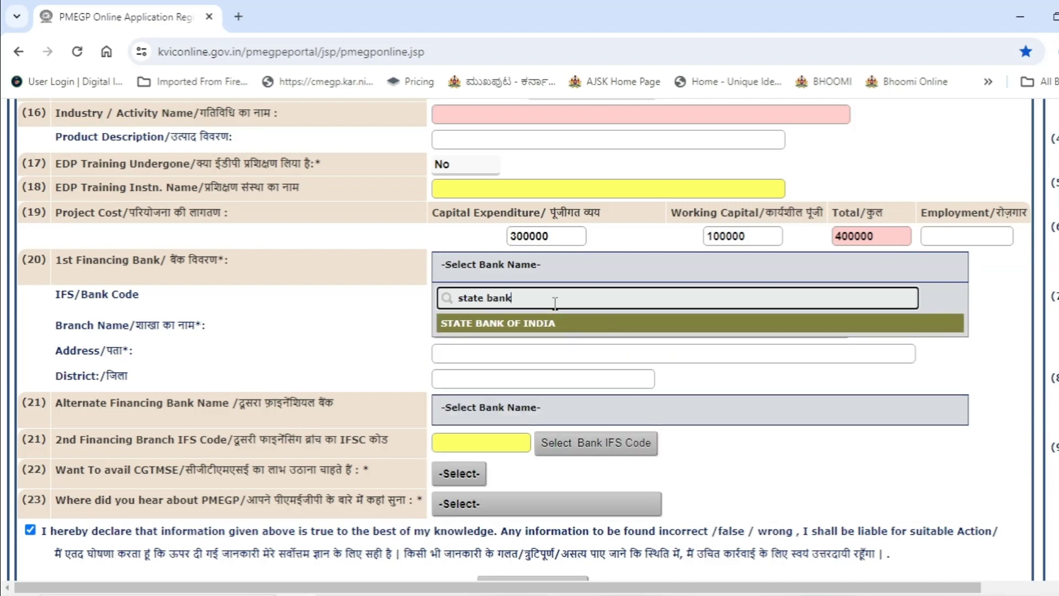
pyautogui.click(551, 325)
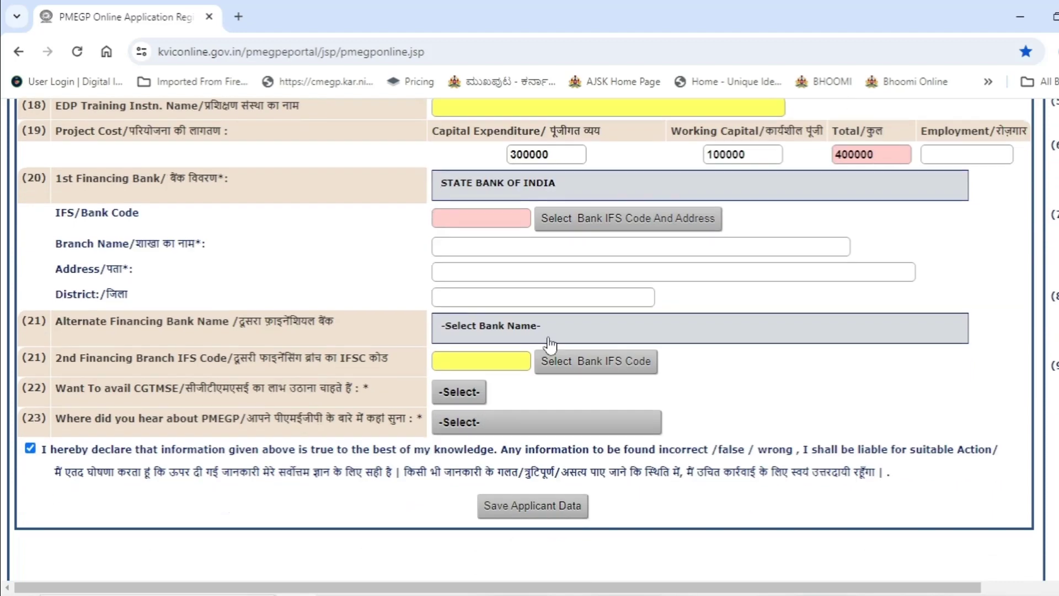
pyautogui.scroll(-2, 548, 343)
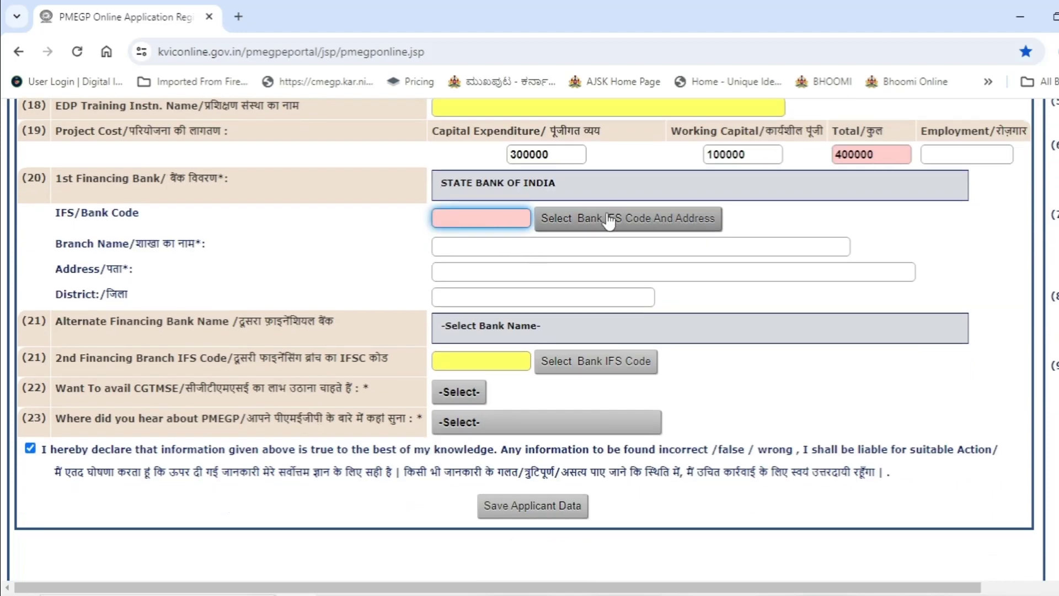
# Step: In the bank branch lookup, filter branches by the BANGALORE district
pyautogui.click(612, 218)
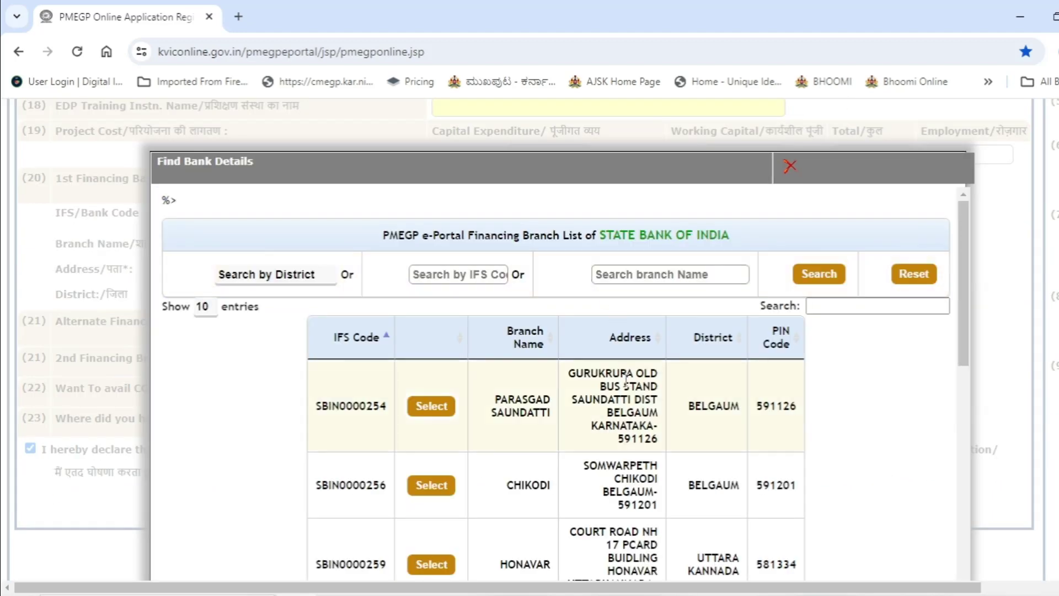
pyautogui.scroll(-2, 609, 368)
pyautogui.scroll(2, 596, 342)
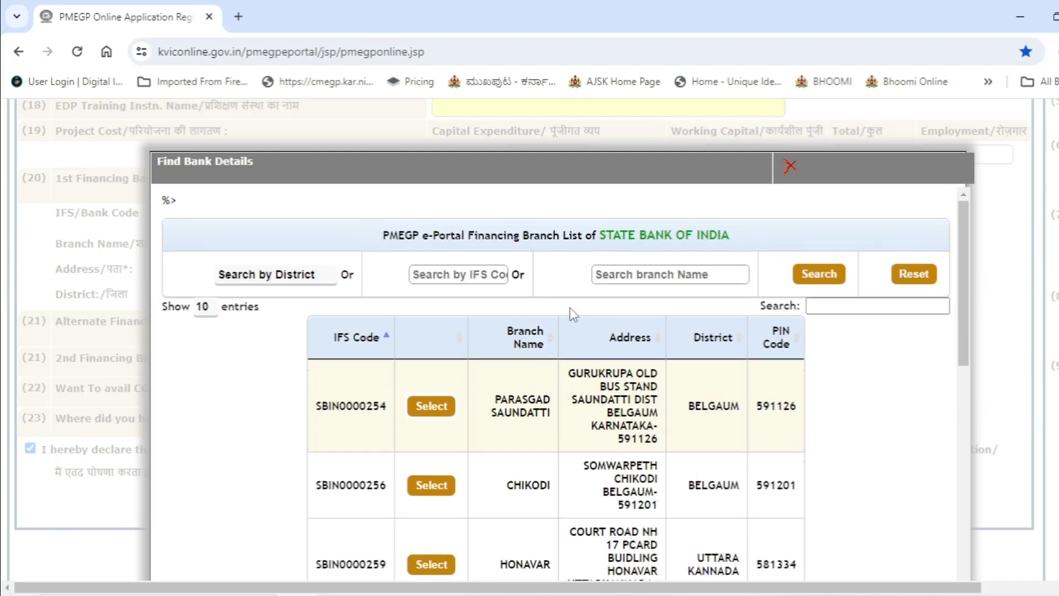
pyautogui.click(281, 275)
pyautogui.press('r')
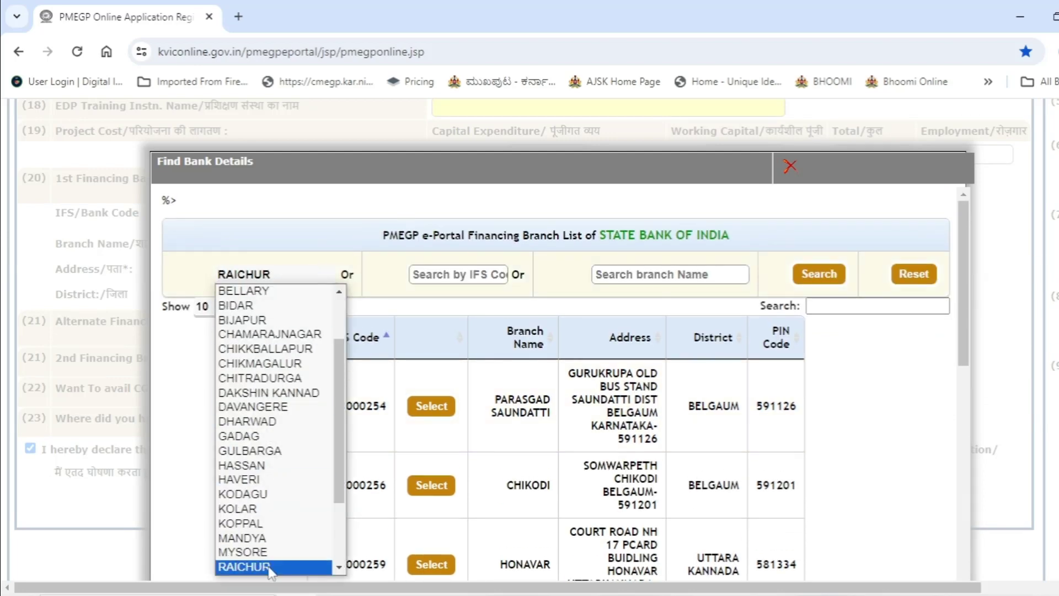
pyautogui.click(273, 567)
pyautogui.click(287, 286)
pyautogui.press('b')
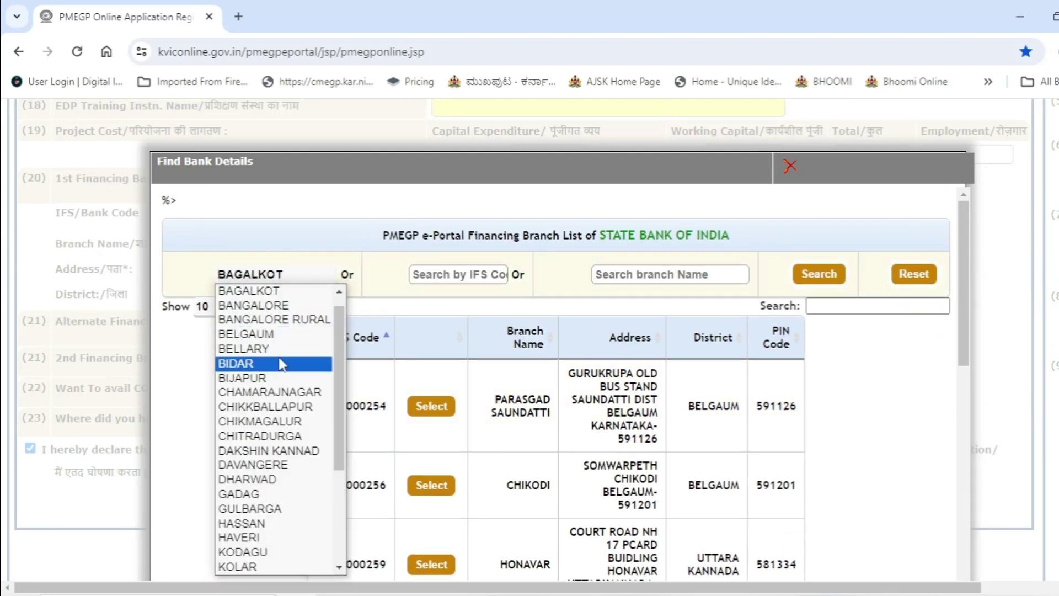
pyautogui.click(293, 313)
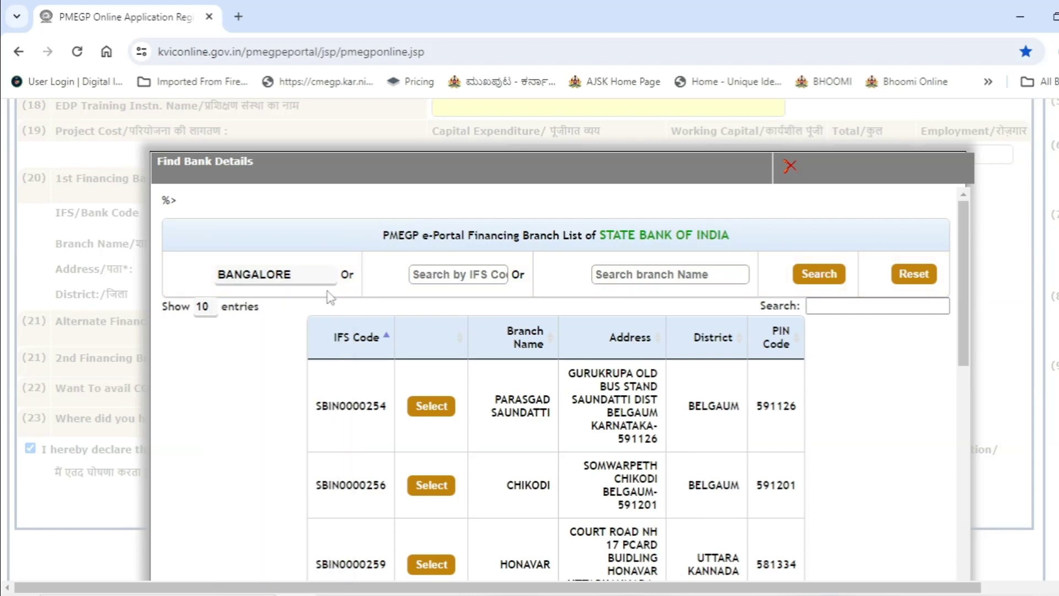
# Step: Select branch SBIN0000254 PARASGAD SAUNDATTI, filling its address and BELGAUM district
pyautogui.click(451, 278)
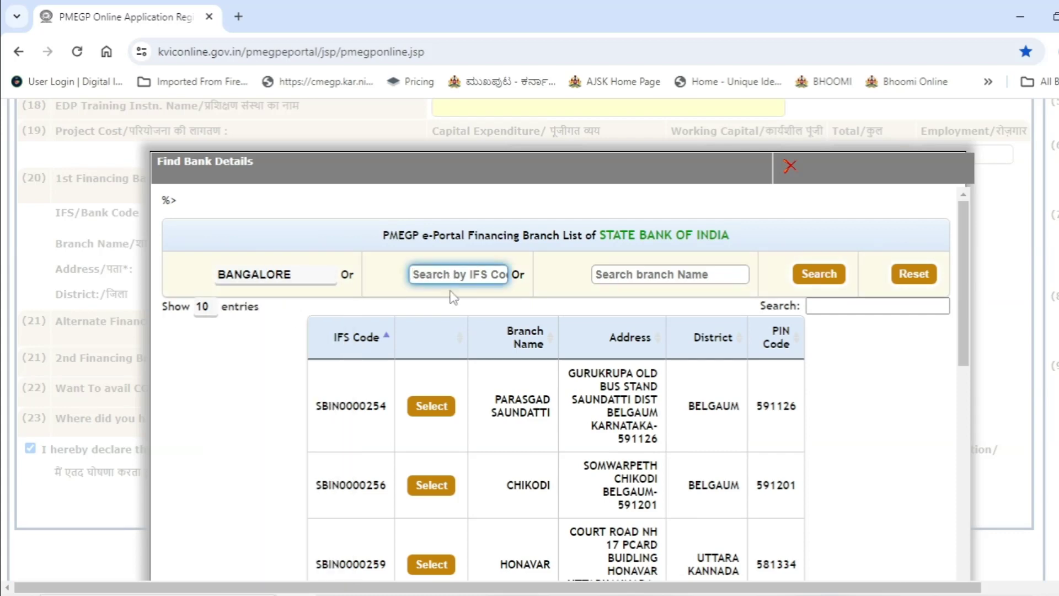
pyautogui.write('bangalor')
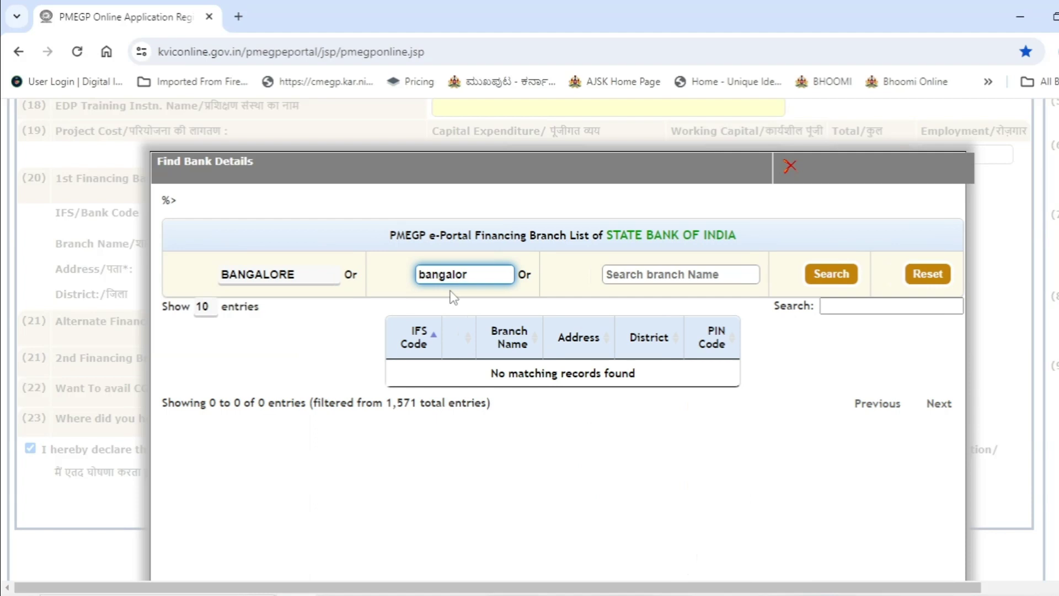
pyautogui.press('BackSpace')
pyautogui.press('BackSpace')
pyautogui.press('BackSpace')
pyautogui.press('BackSpace')
pyautogui.press('BackSpace')
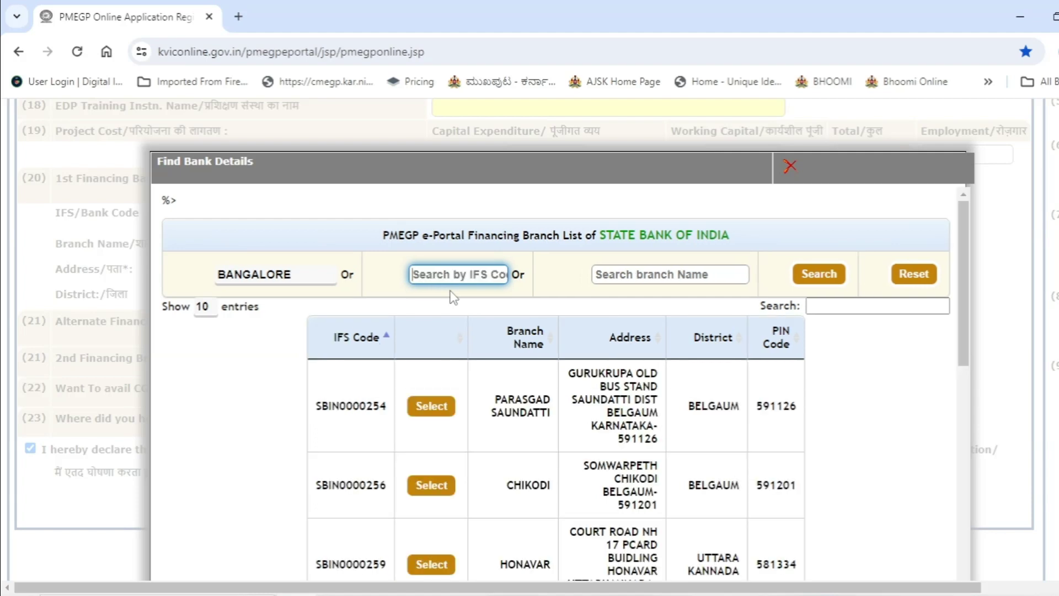
pyautogui.moveTo(318, 405); pyautogui.dragTo(387, 423)
pyautogui.click(432, 405)
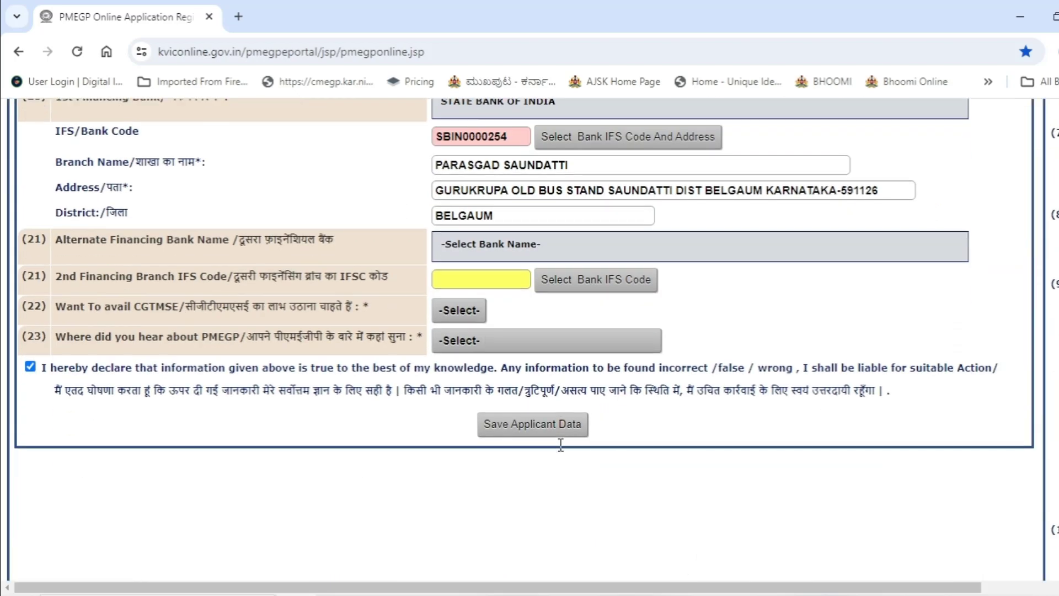
pyautogui.scroll(2, 562, 434)
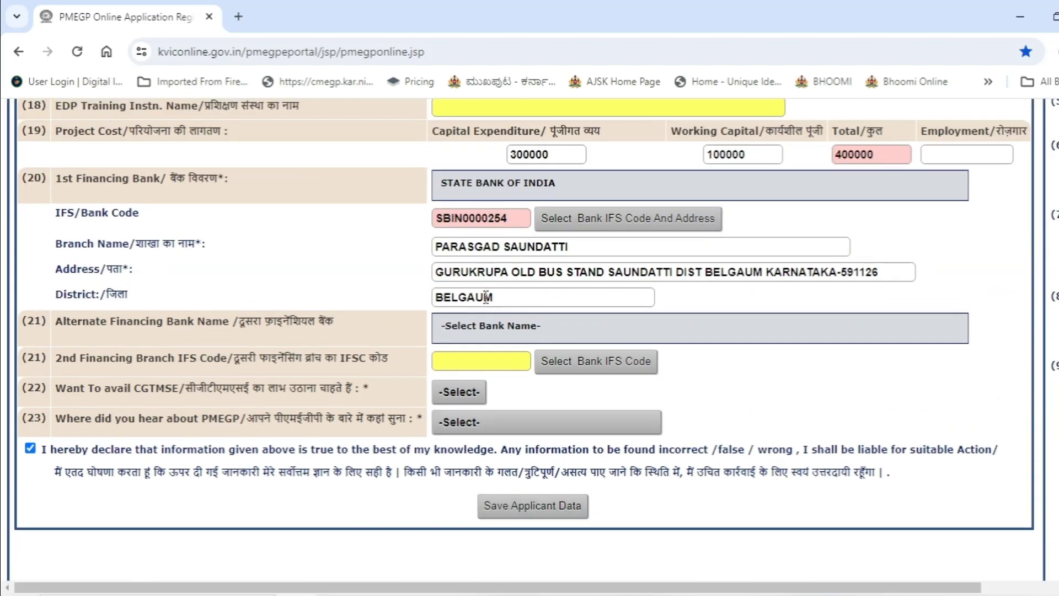
# Step: Leave the alternate bank blank, set CGTMSE to No and the PMEGP source to Other
pyautogui.scroll(-2, 486, 270)
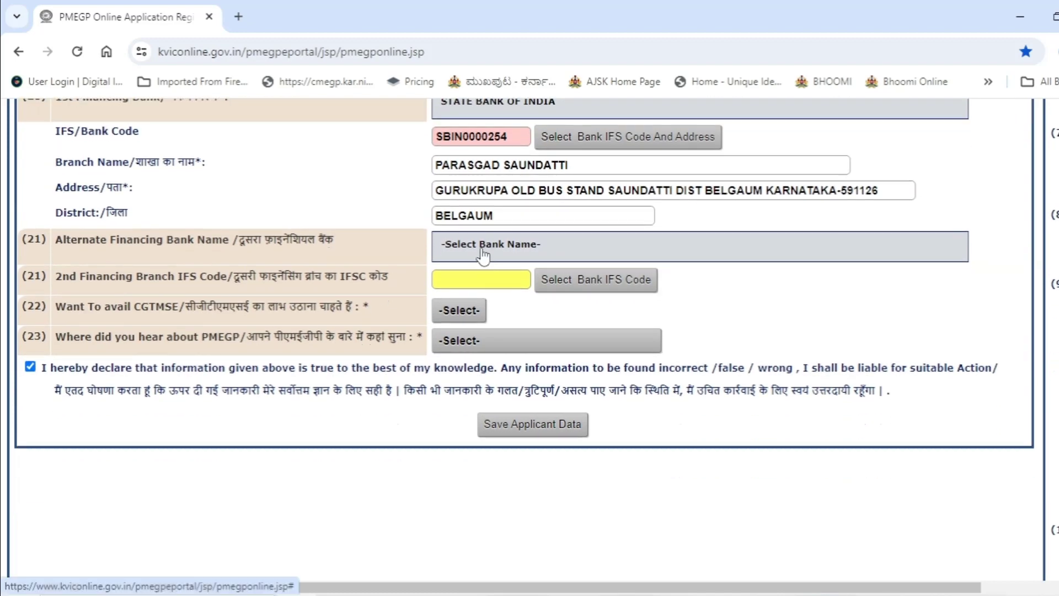
pyautogui.click(483, 253)
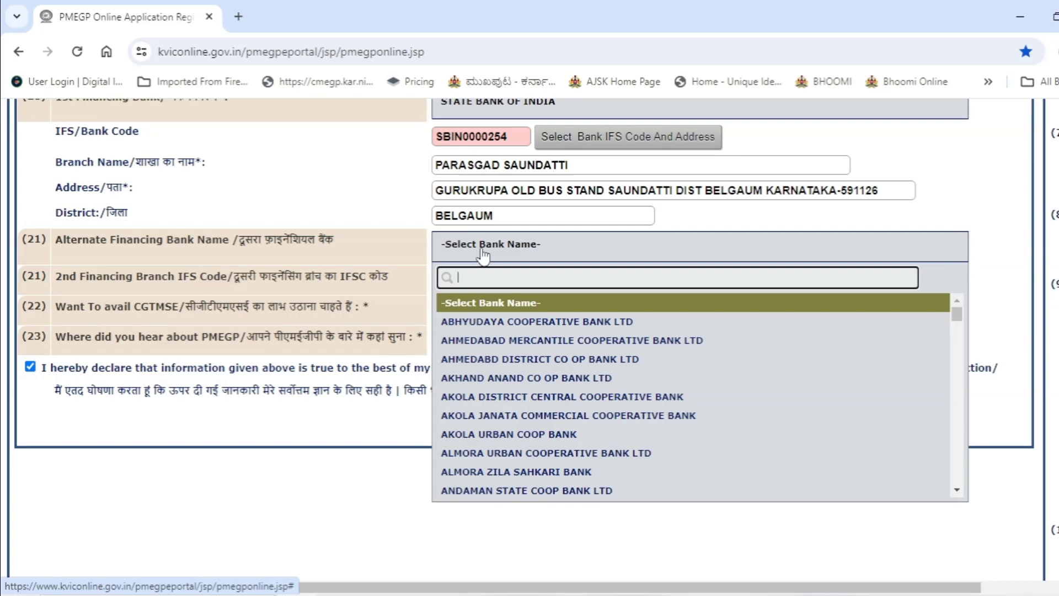
pyautogui.click(662, 249)
pyautogui.scroll(-2, 596, 306)
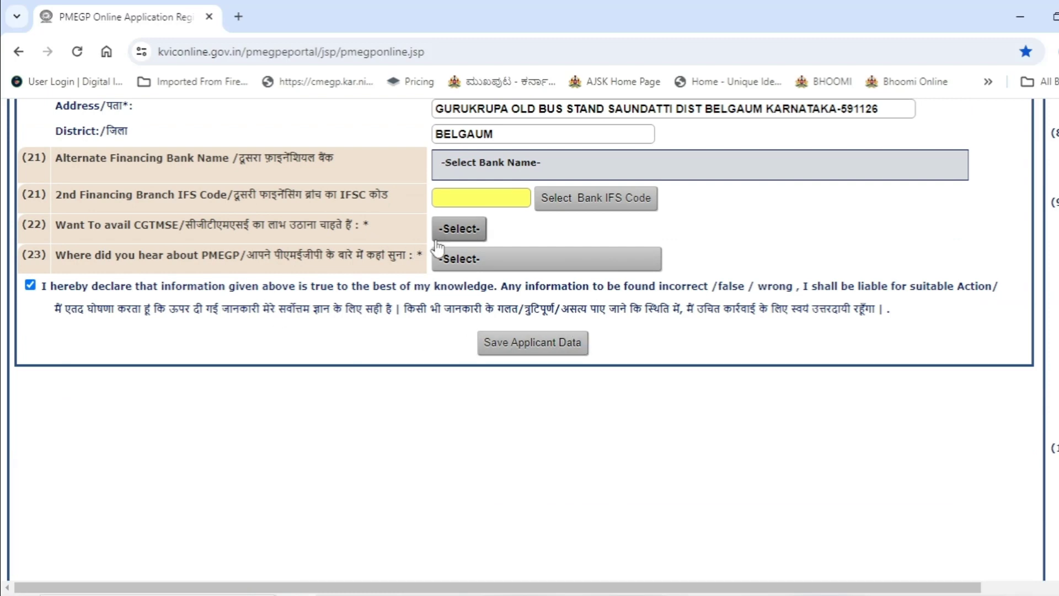
pyautogui.click(449, 229)
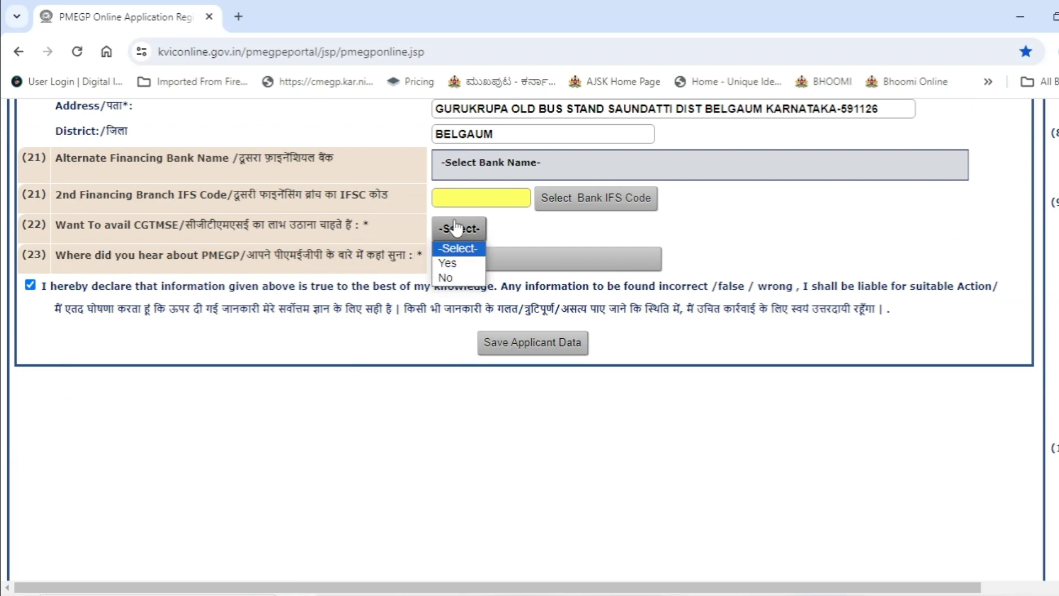
pyautogui.click(456, 278)
pyautogui.click(492, 261)
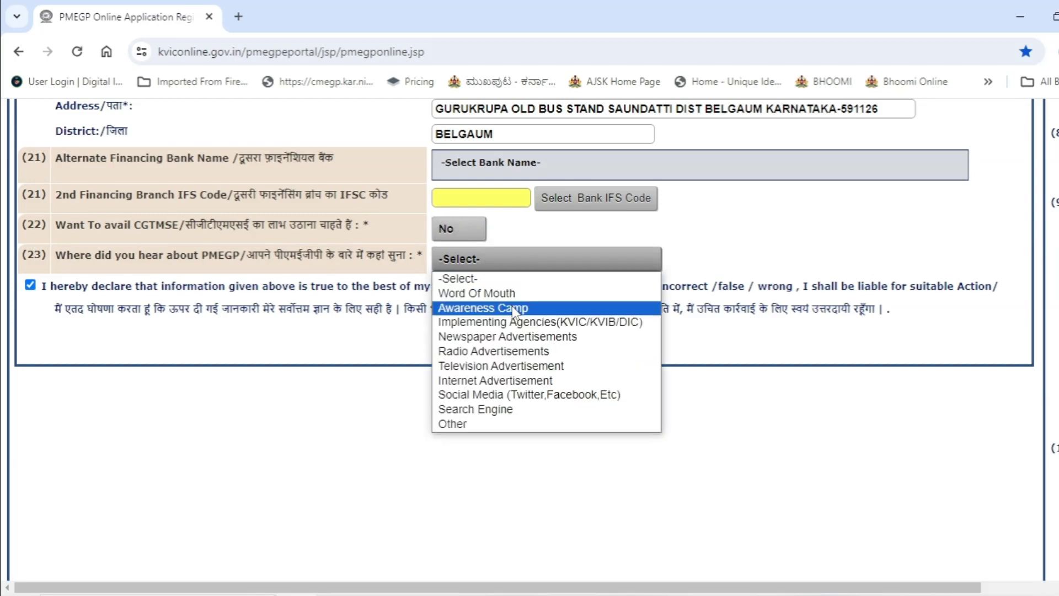
pyautogui.click(516, 422)
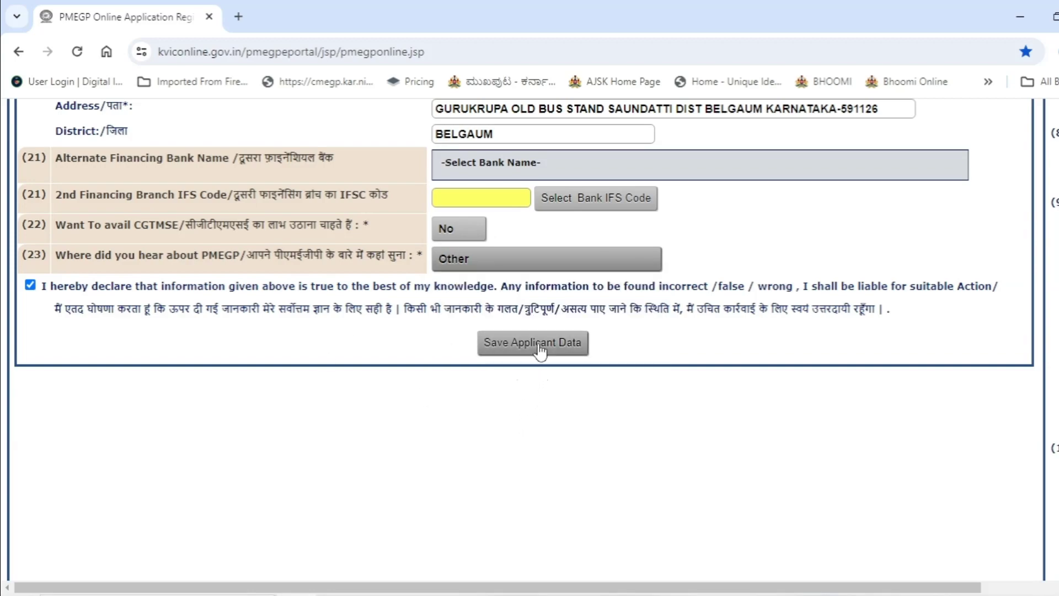
pyautogui.scroll(20, 539, 351)
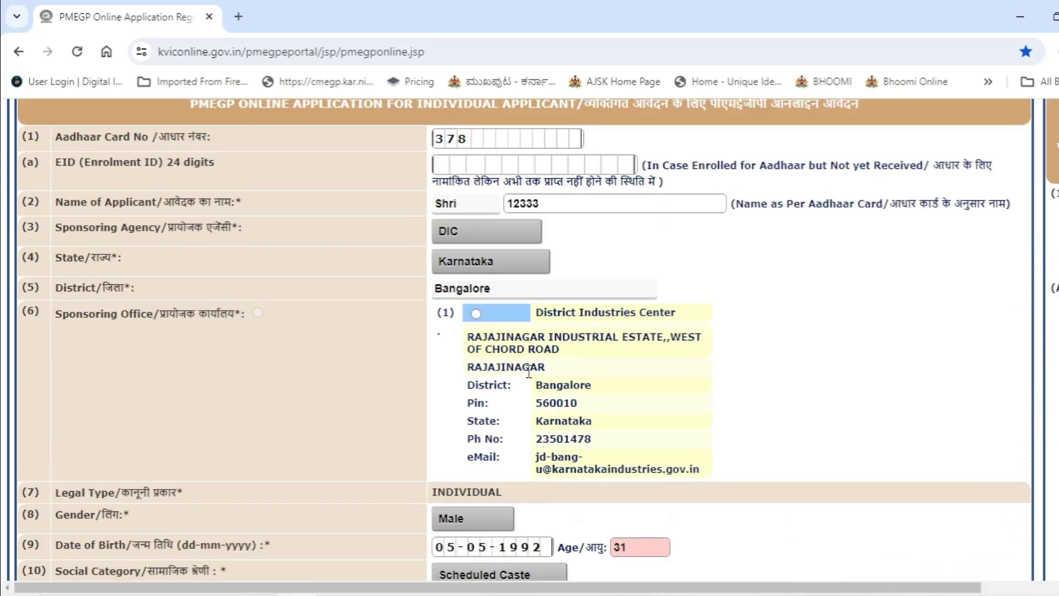
# Step: Review the filled-in application form entries, then return to the PMEGP home page
pyautogui.scroll(-8, 495, 406)
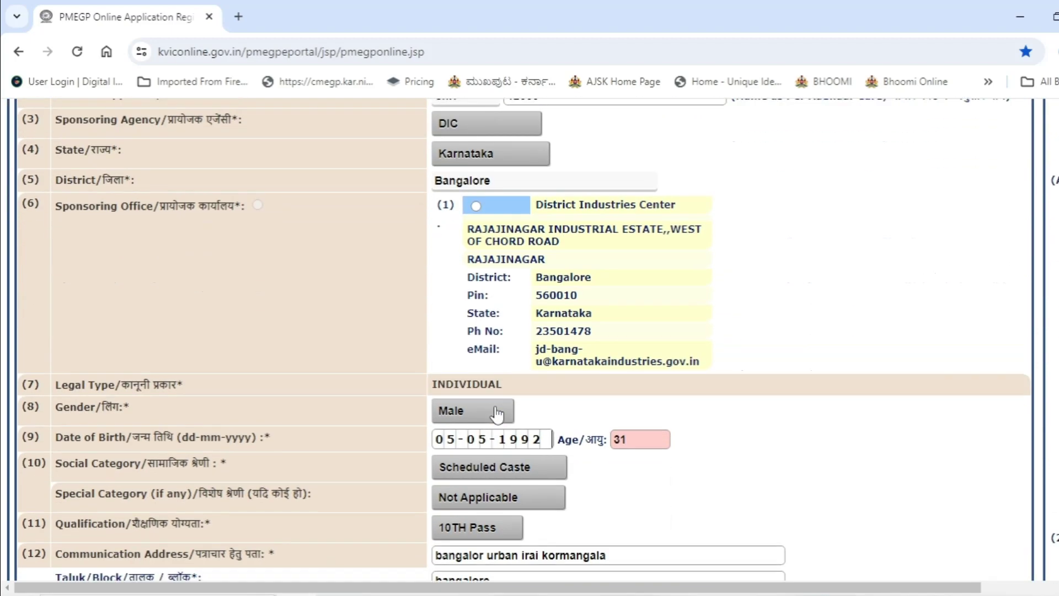
pyautogui.scroll(-4, 495, 408)
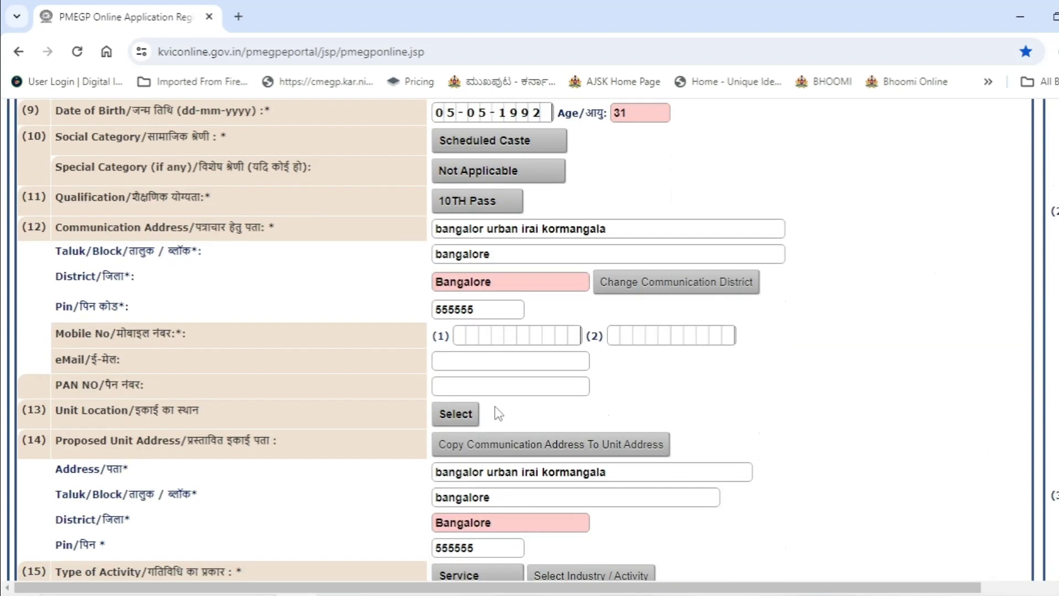
pyautogui.scroll(-2, 497, 408)
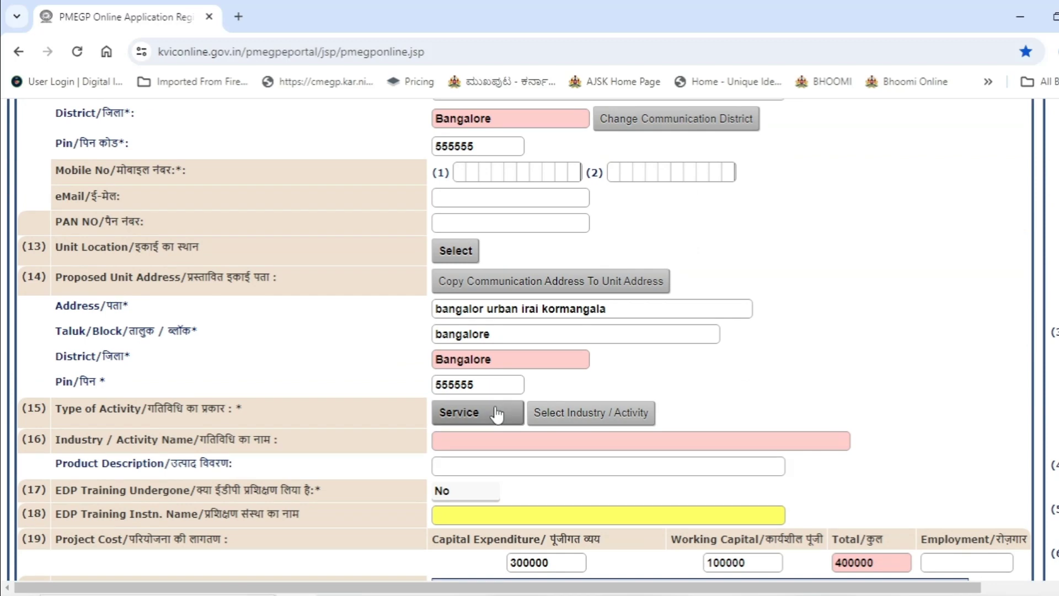
pyautogui.scroll(-2, 497, 414)
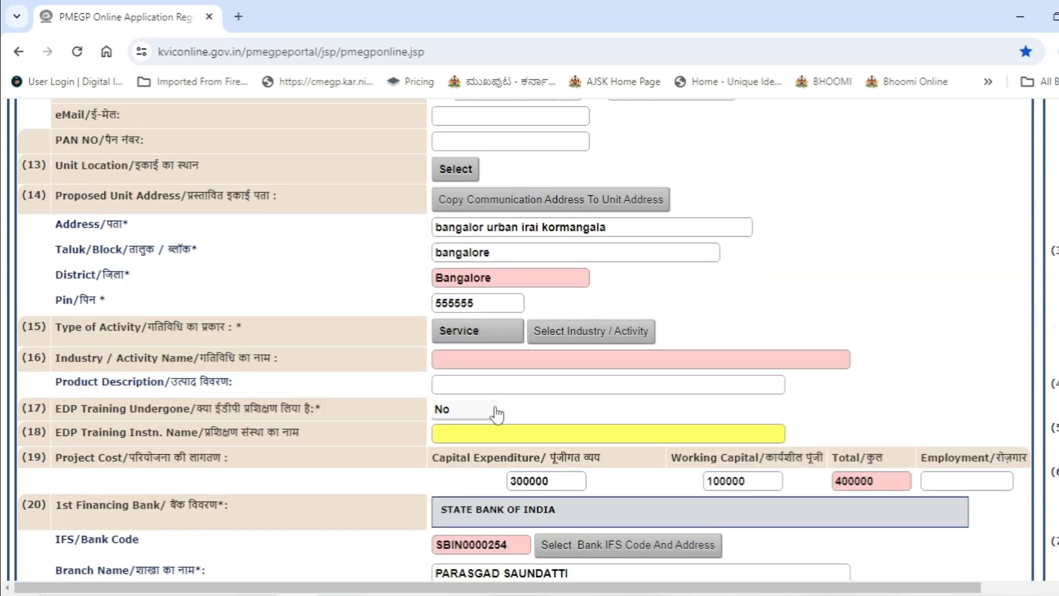
pyautogui.scroll(-1, 498, 415)
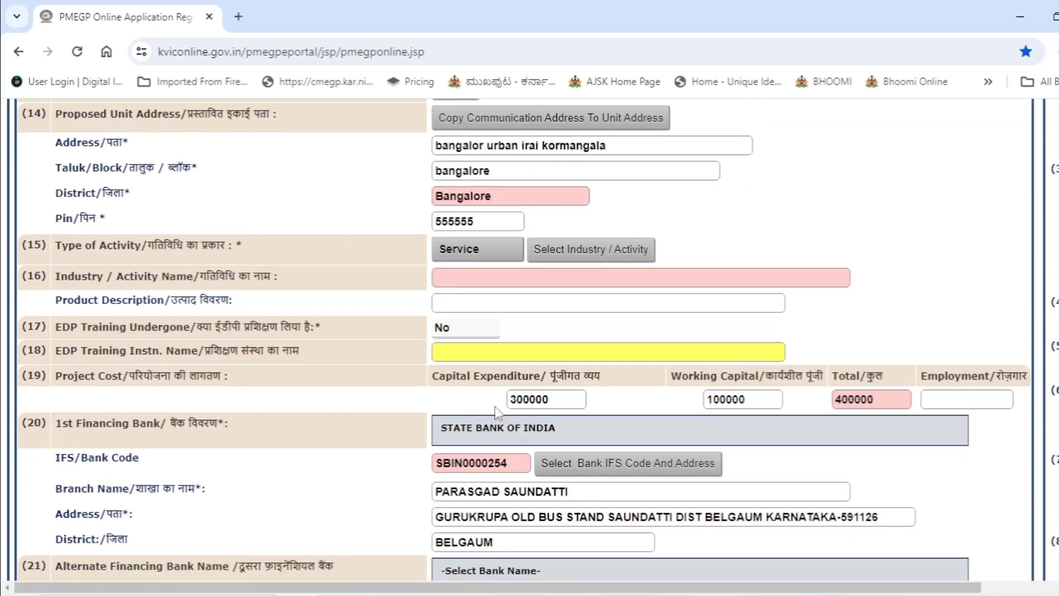
pyautogui.scroll(-3, 495, 409)
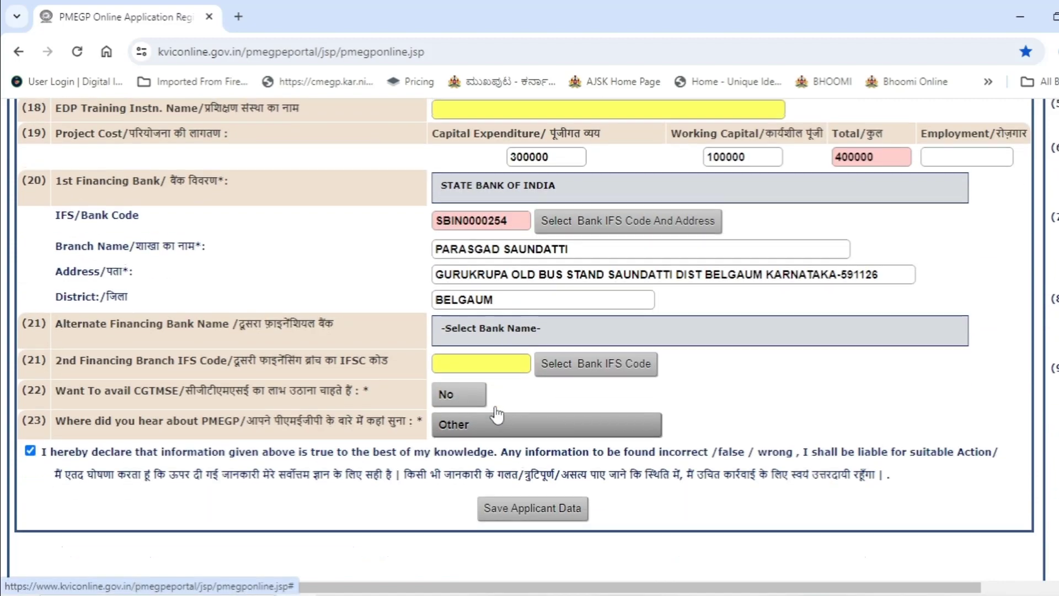
pyautogui.scroll(20, 497, 414)
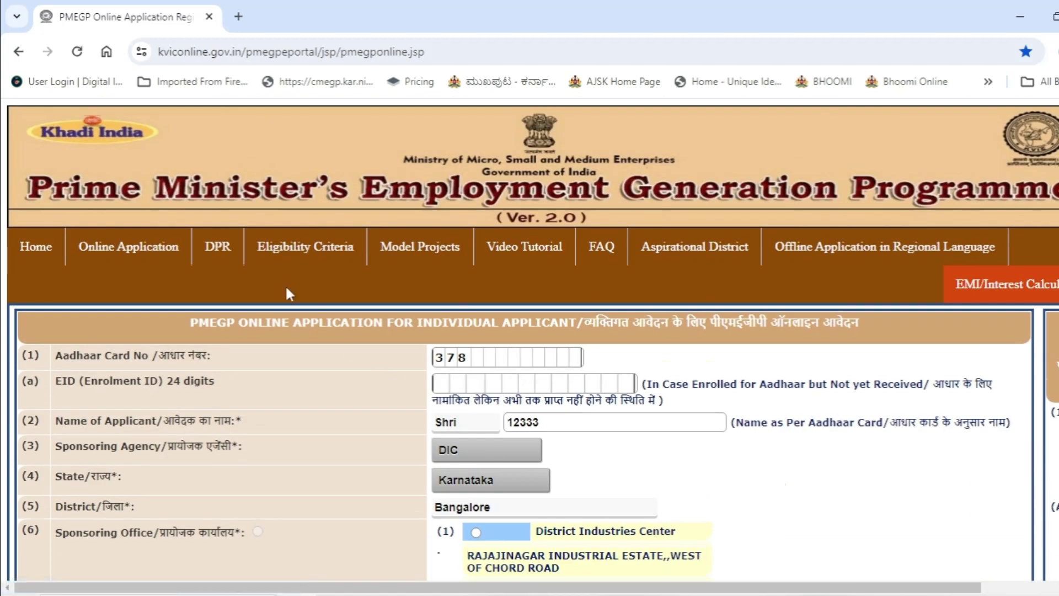
pyautogui.click(39, 261)
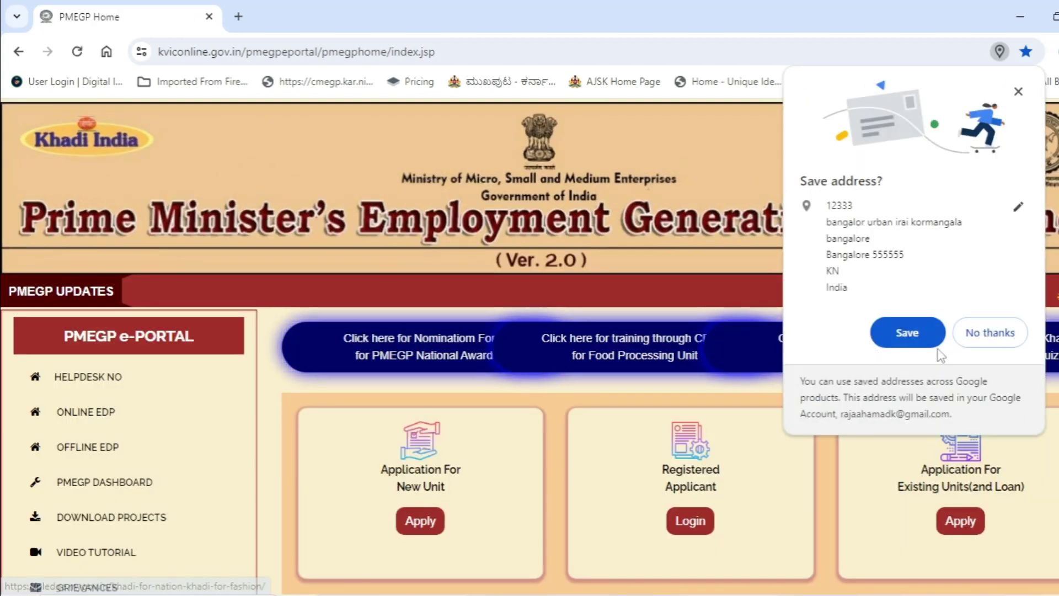
# Step: Dismiss Chrome's save-address offer with 'No thanks' and look over the PMEGP home page
pyautogui.click(984, 338)
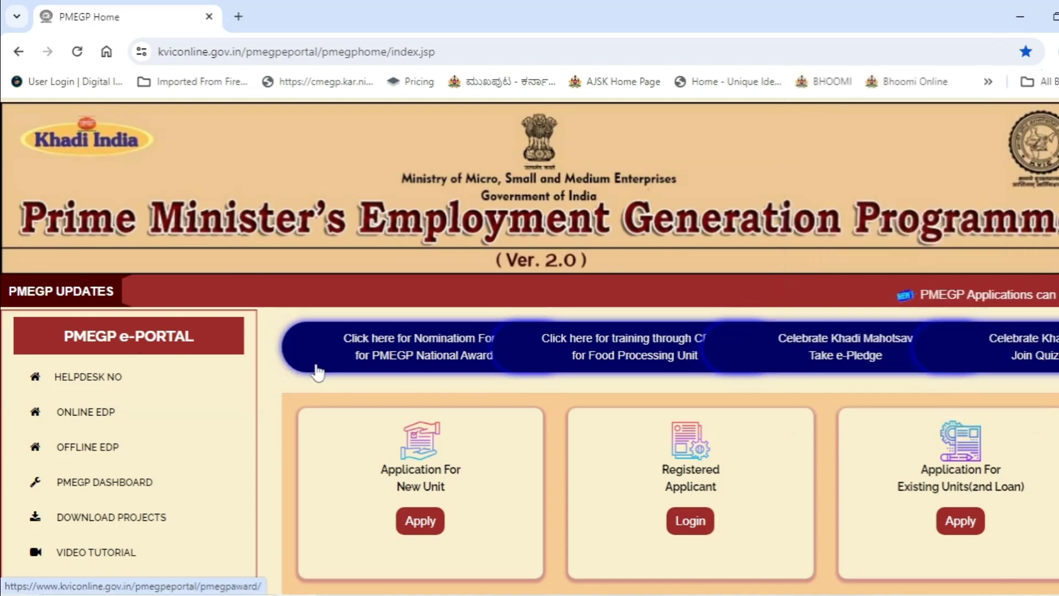
pyautogui.scroll(-5, 317, 372)
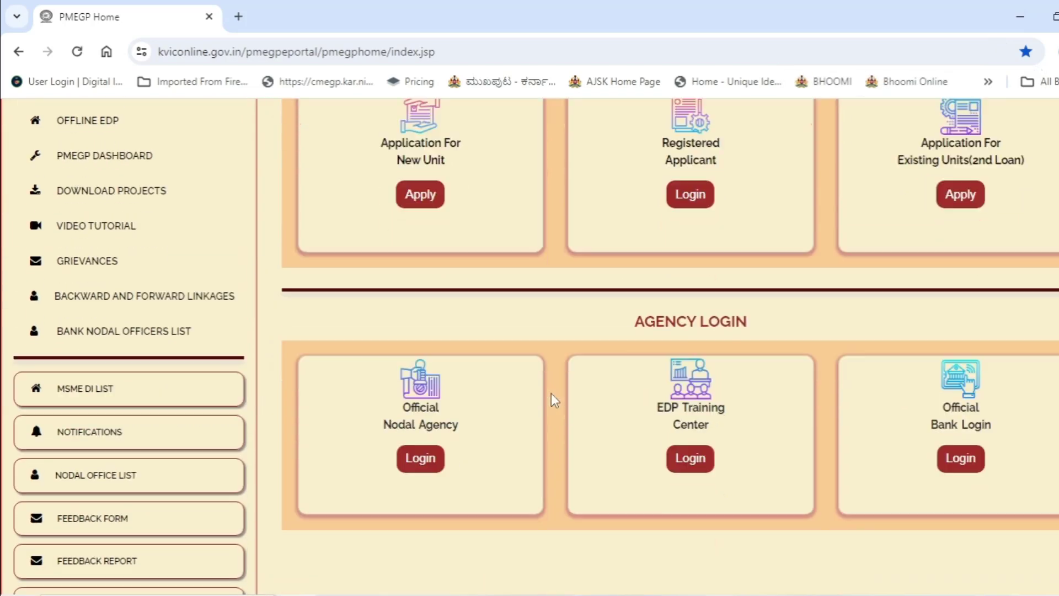
pyautogui.scroll(1, 992, 386)
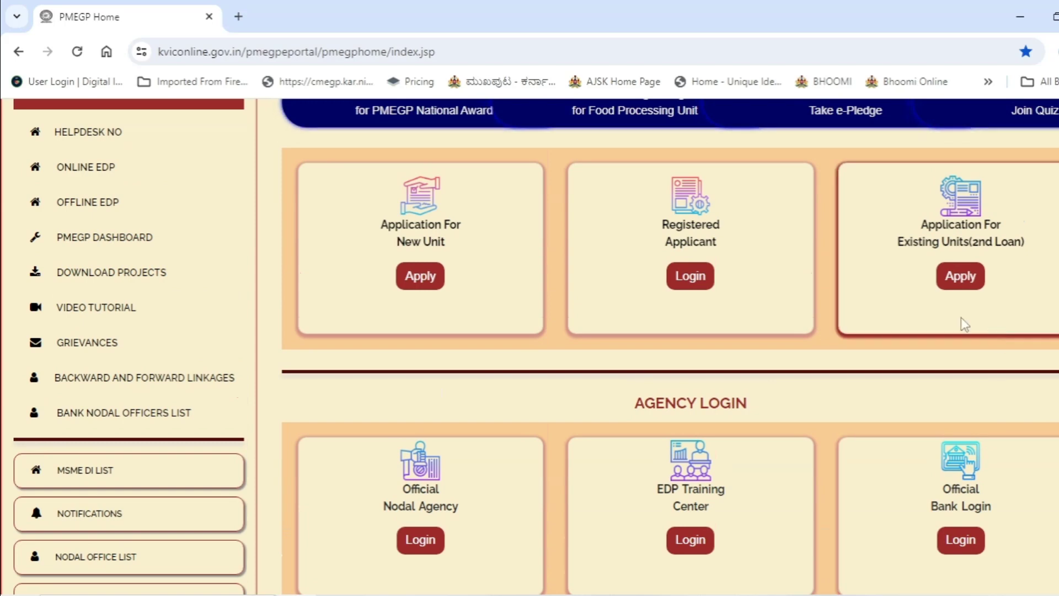
pyautogui.scroll(1, 470, 481)
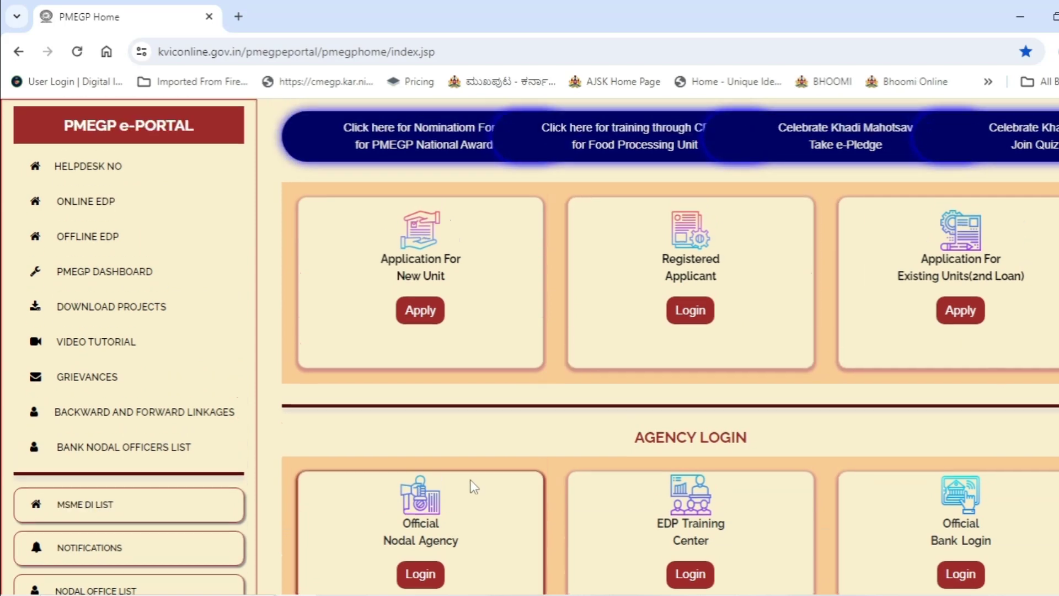
pyautogui.scroll(3, 470, 479)
pyautogui.scroll(-3, 470, 479)
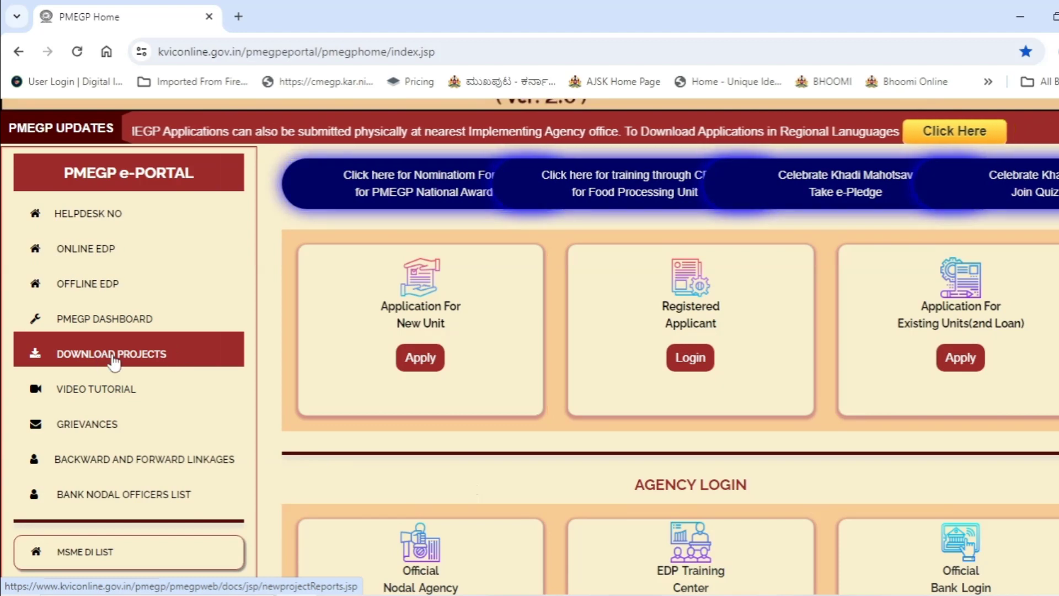
# Step: Open Download Projects and locate row 18, AUTO GARRAGE, in the PMEGP PROFILES list
pyautogui.click(181, 361)
pyautogui.scroll(-3, 574, 326)
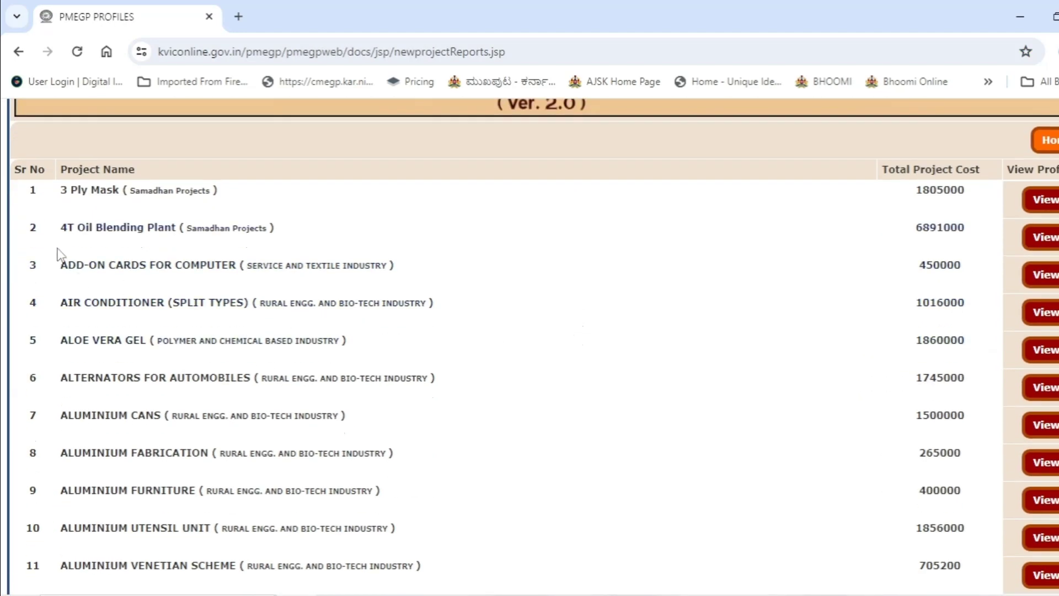
pyautogui.scroll(3, 205, 331)
pyautogui.scroll(-6, 208, 342)
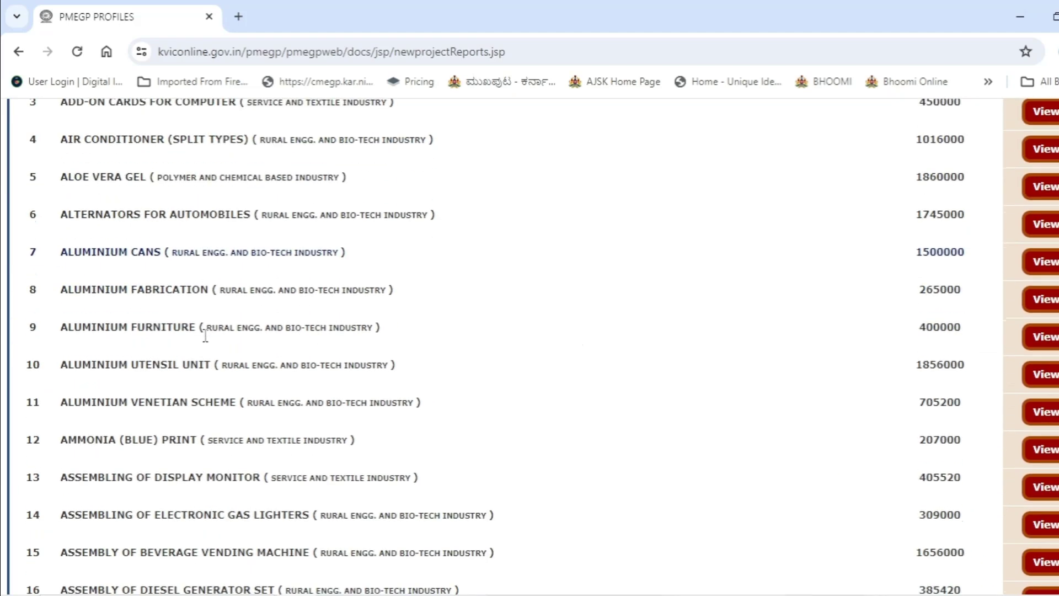
pyautogui.scroll(-2, 207, 339)
pyautogui.scroll(-4, 206, 341)
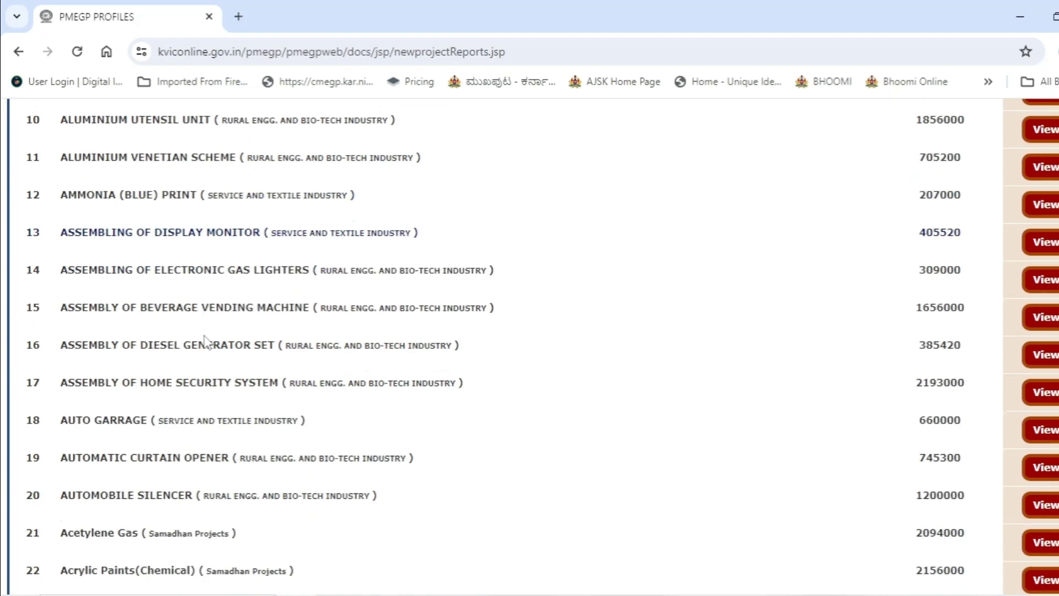
pyautogui.scroll(-3, 212, 396)
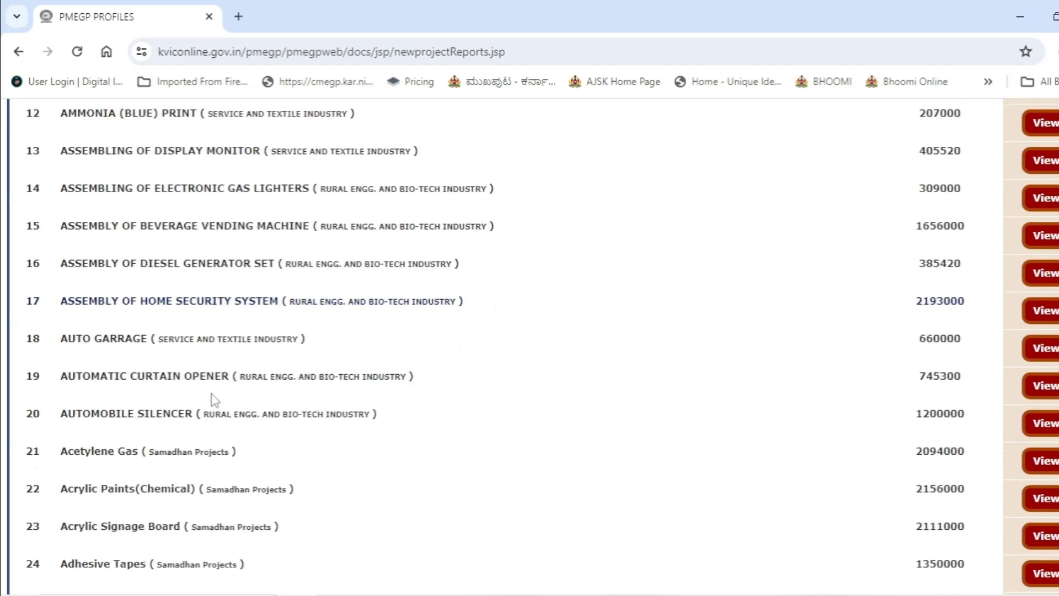
pyautogui.scroll(-4, 213, 396)
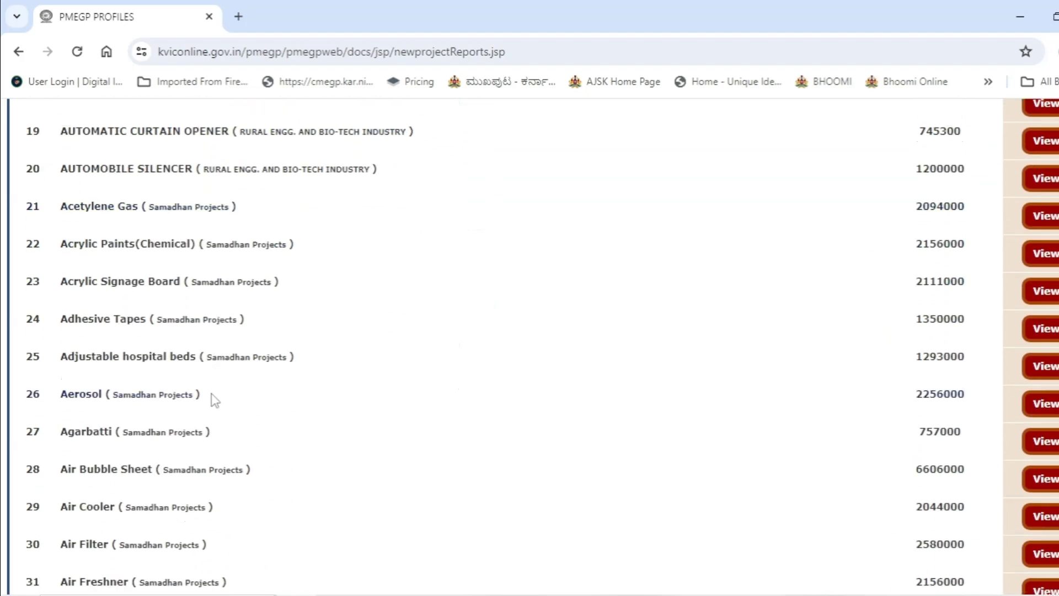
pyautogui.scroll(4, 214, 399)
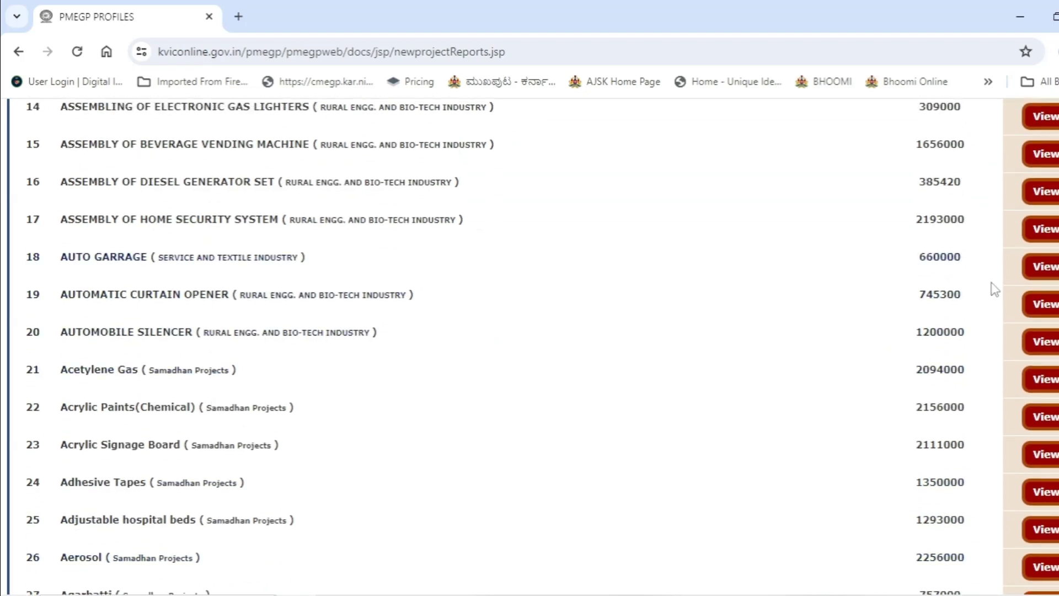
# Step: View the AUTO GARRAGE profile PDF and select its text from the title down
pyautogui.click(1040, 269)
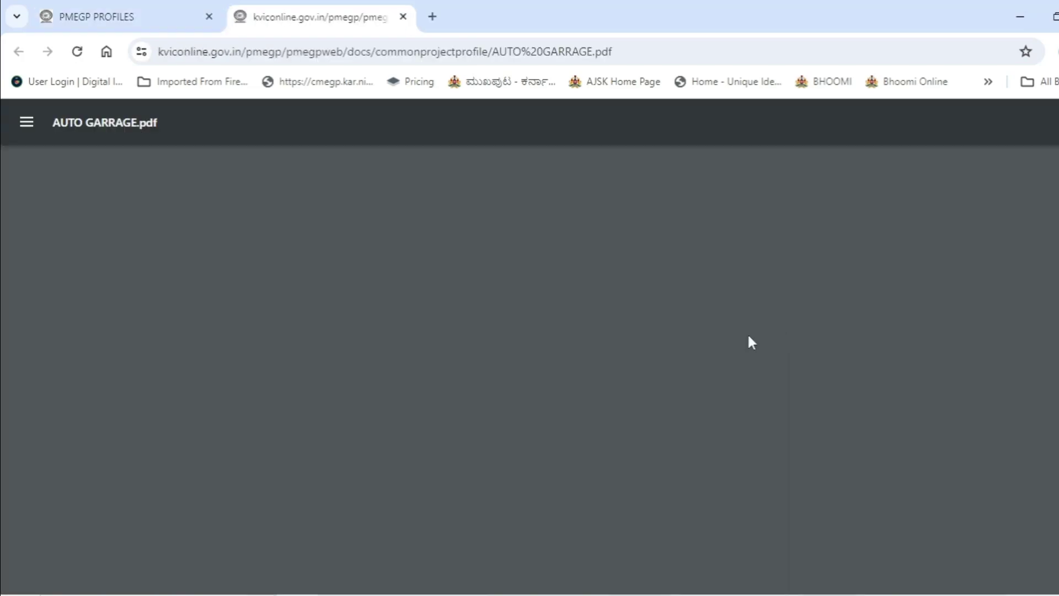
pyautogui.scroll(-10, 707, 392)
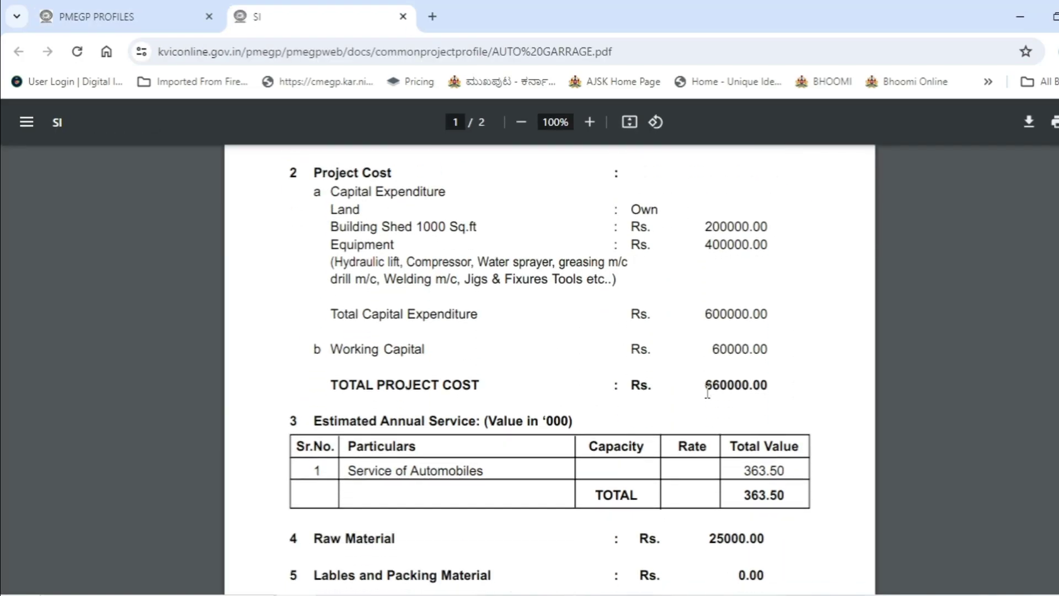
pyautogui.scroll(9, 708, 391)
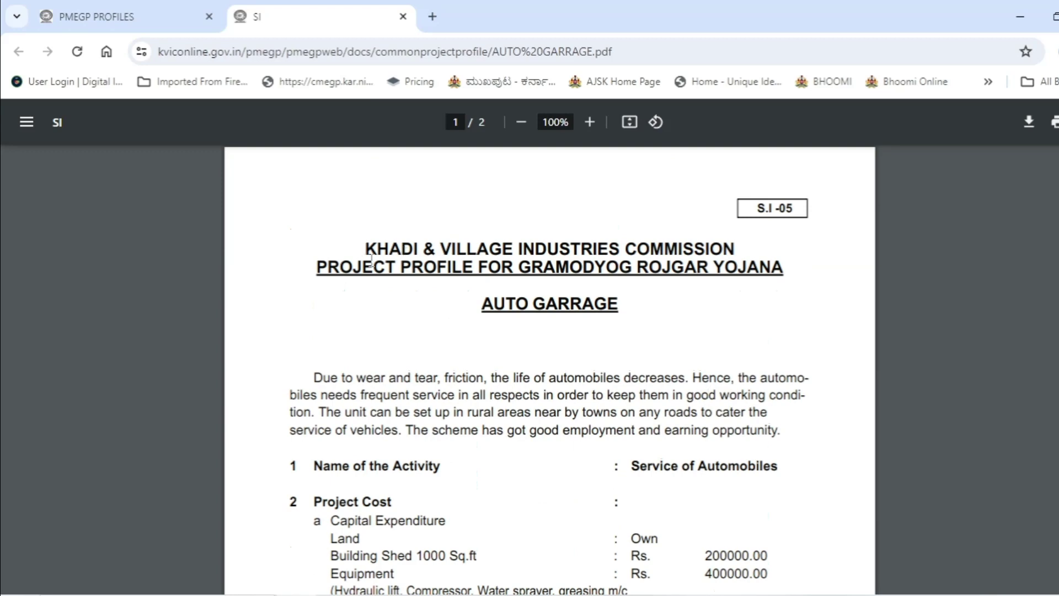
pyautogui.moveTo(370, 263); pyautogui.dragTo(770, 516)
pyautogui.scroll(-2, 745, 560)
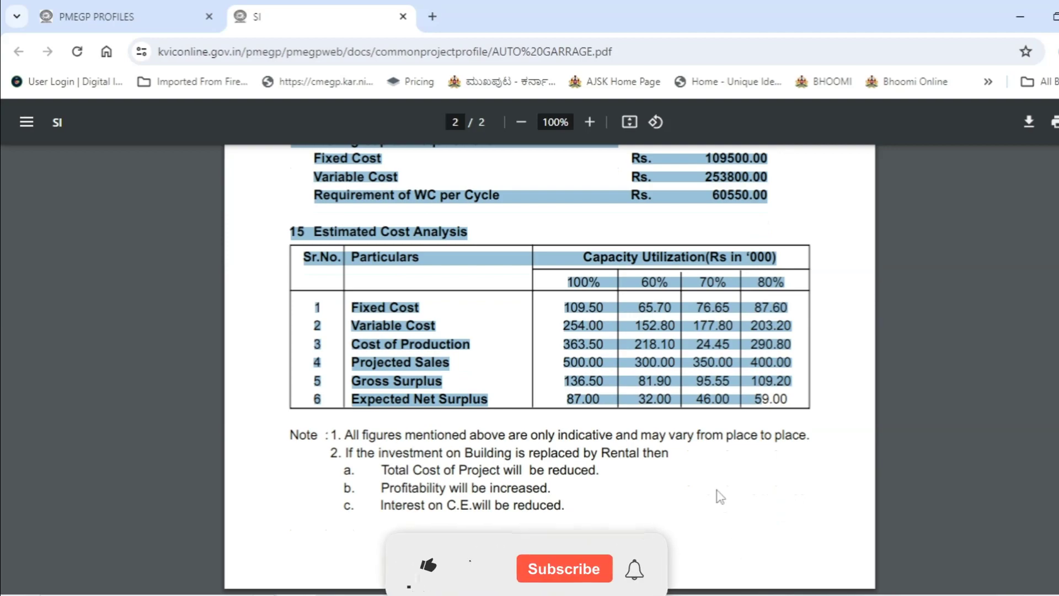
pyautogui.scroll(20, 720, 496)
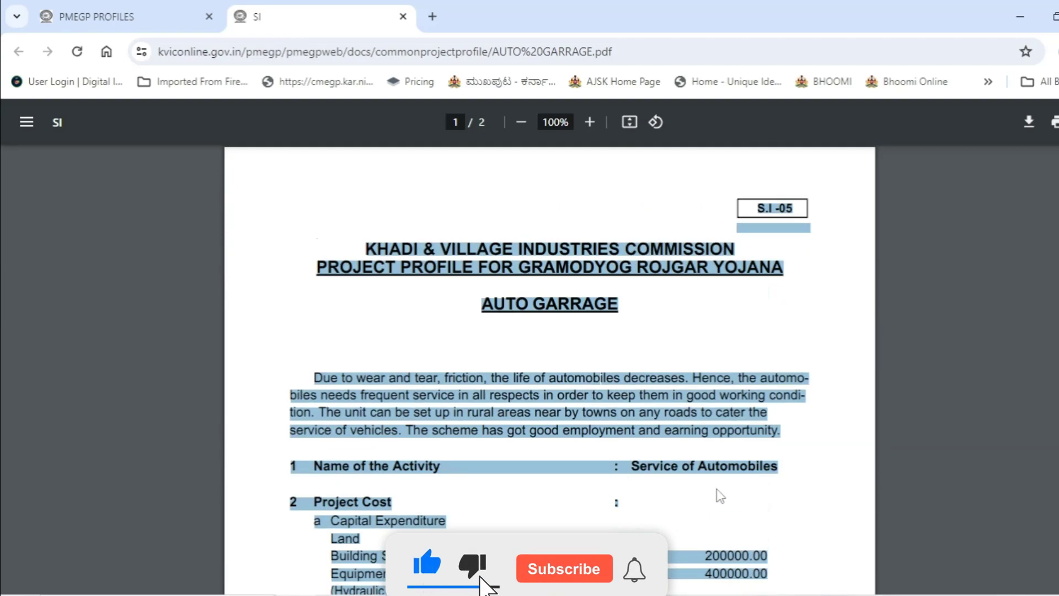
# Step: Return to the PMEGP PROFILES list tab
pyautogui.click(116, 16)
pyautogui.scroll(10, 477, 315)
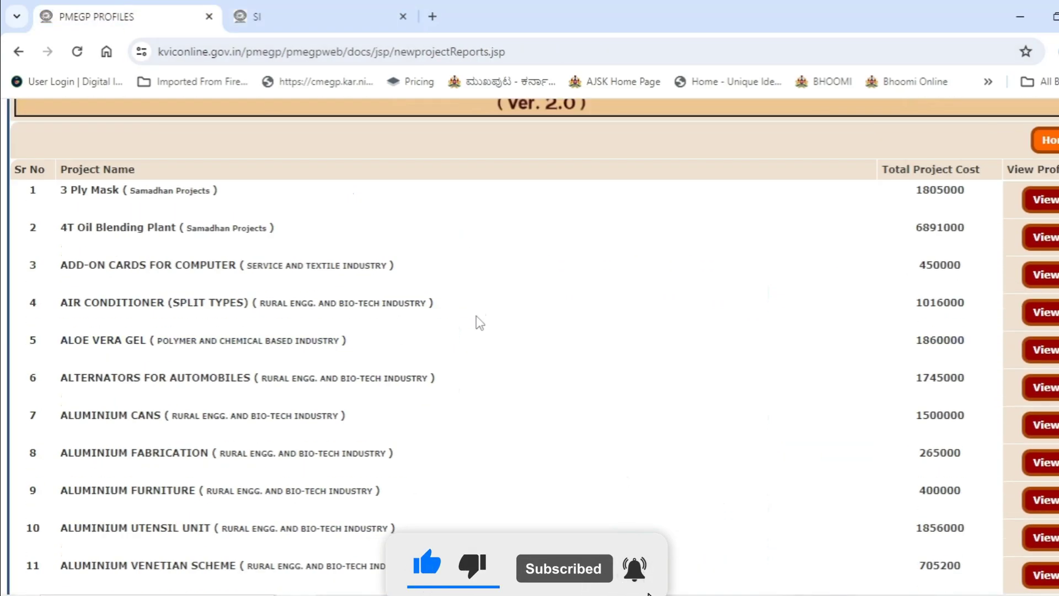
pyautogui.scroll(3, 480, 323)
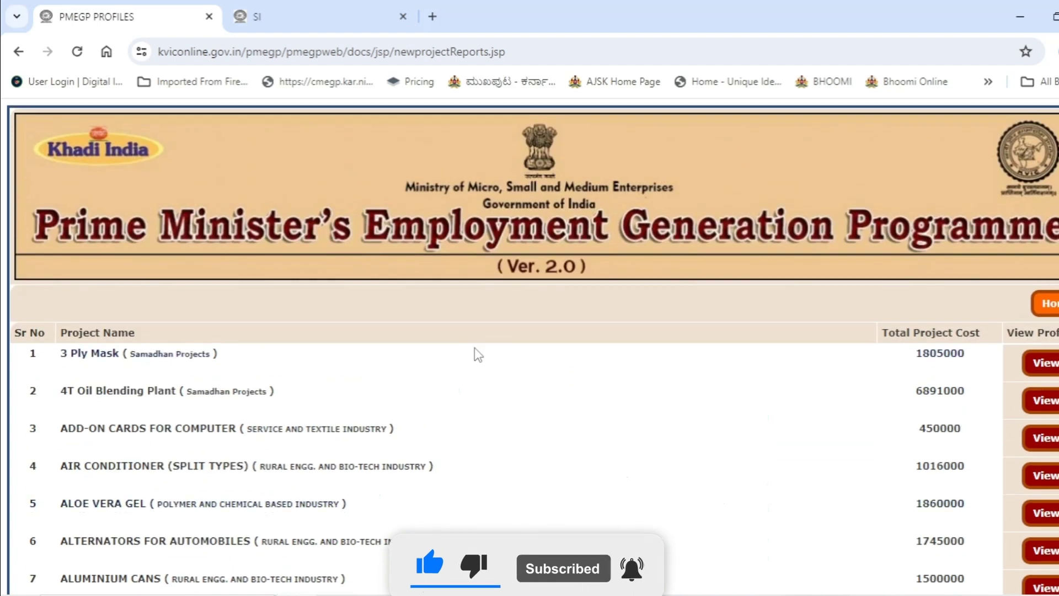